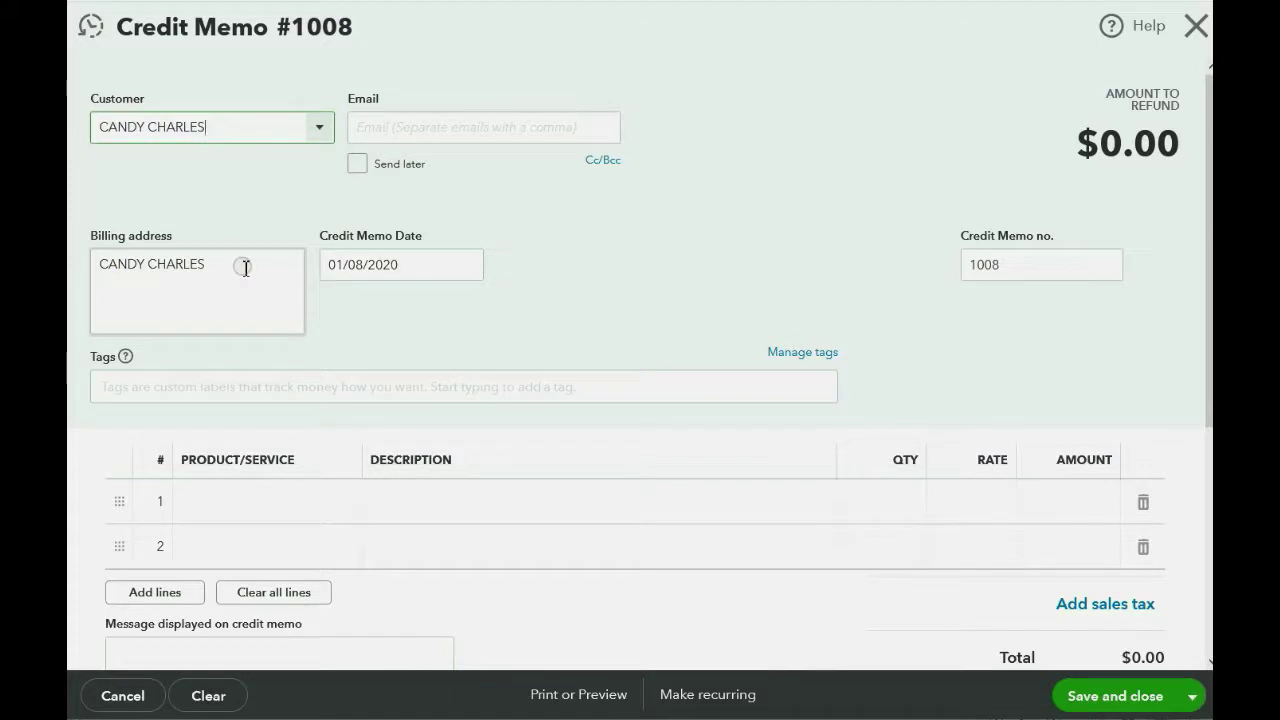
Add BANANAS with a quantity of 2 as the credit memo's first line, and save and close the memo
click(283, 500)
click(356, 517)
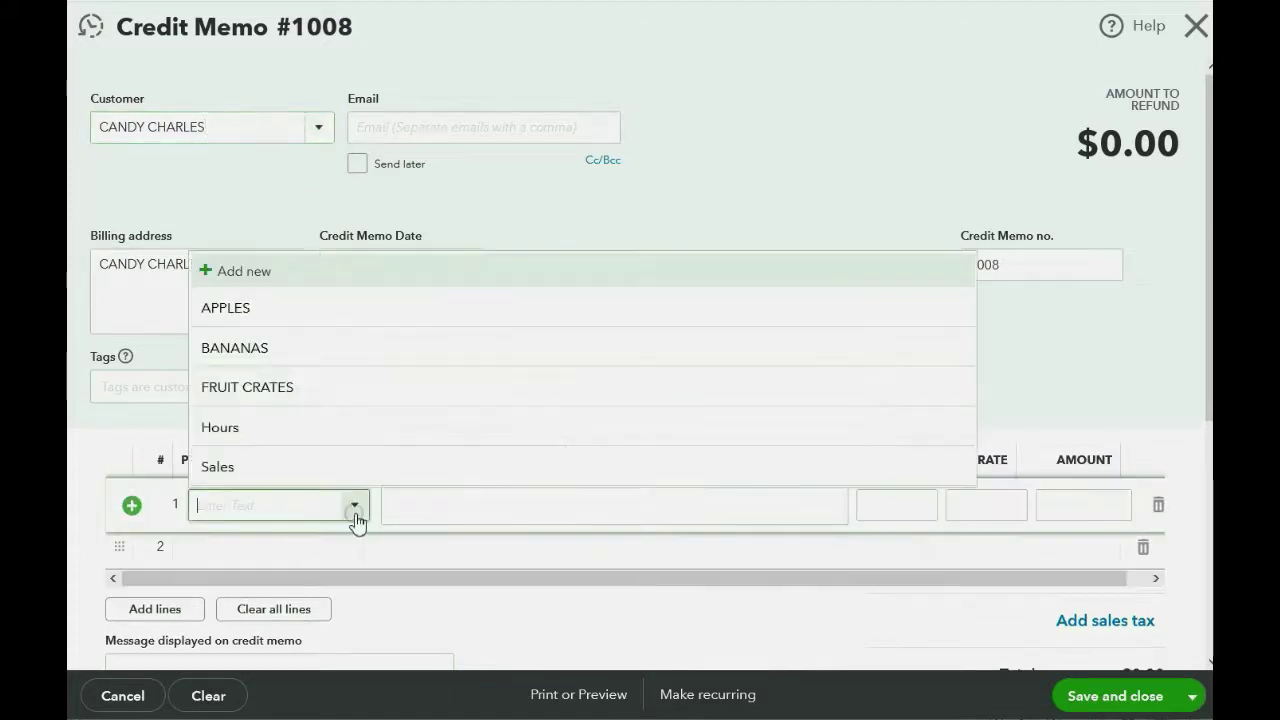
click(323, 360)
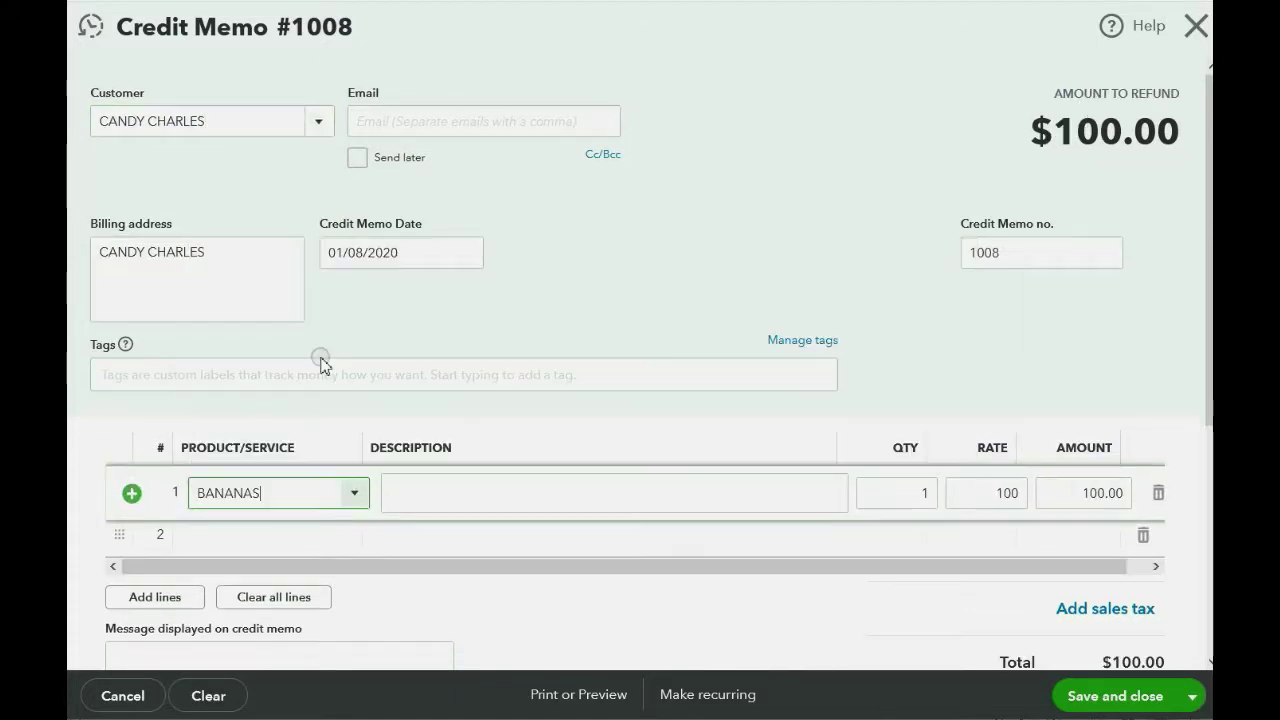
click(912, 493)
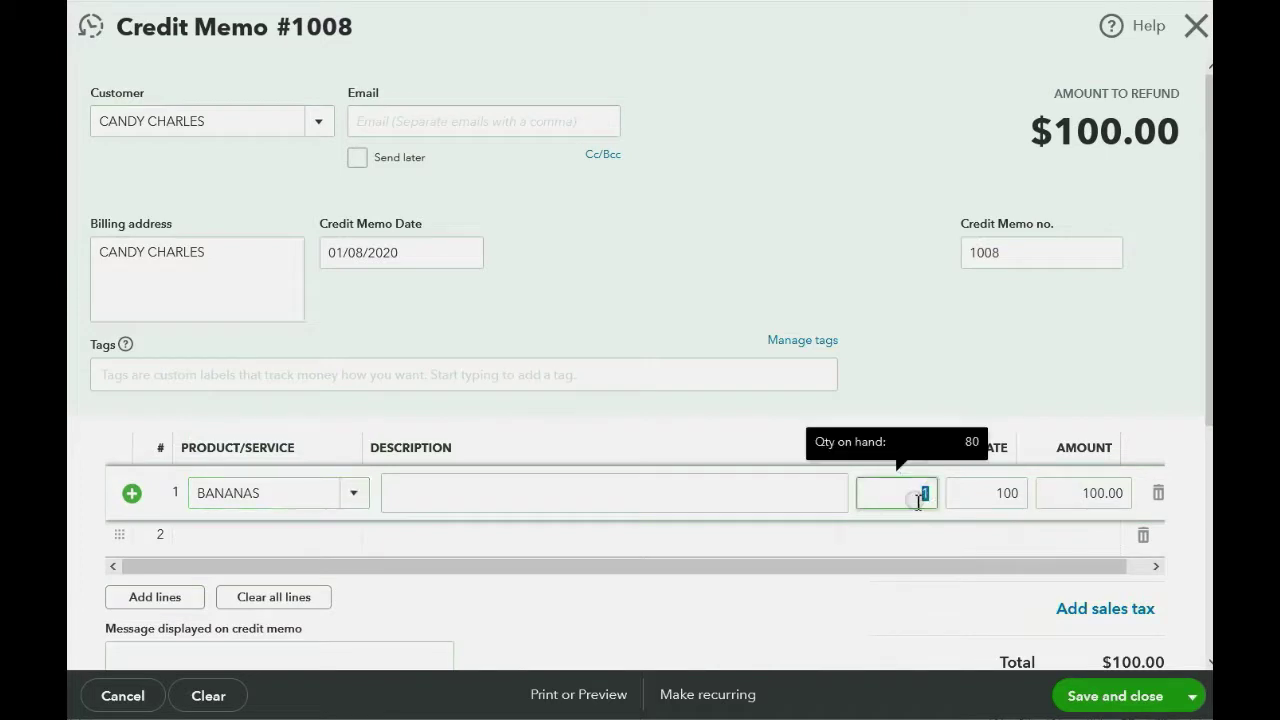
text(2)
key(Tab)
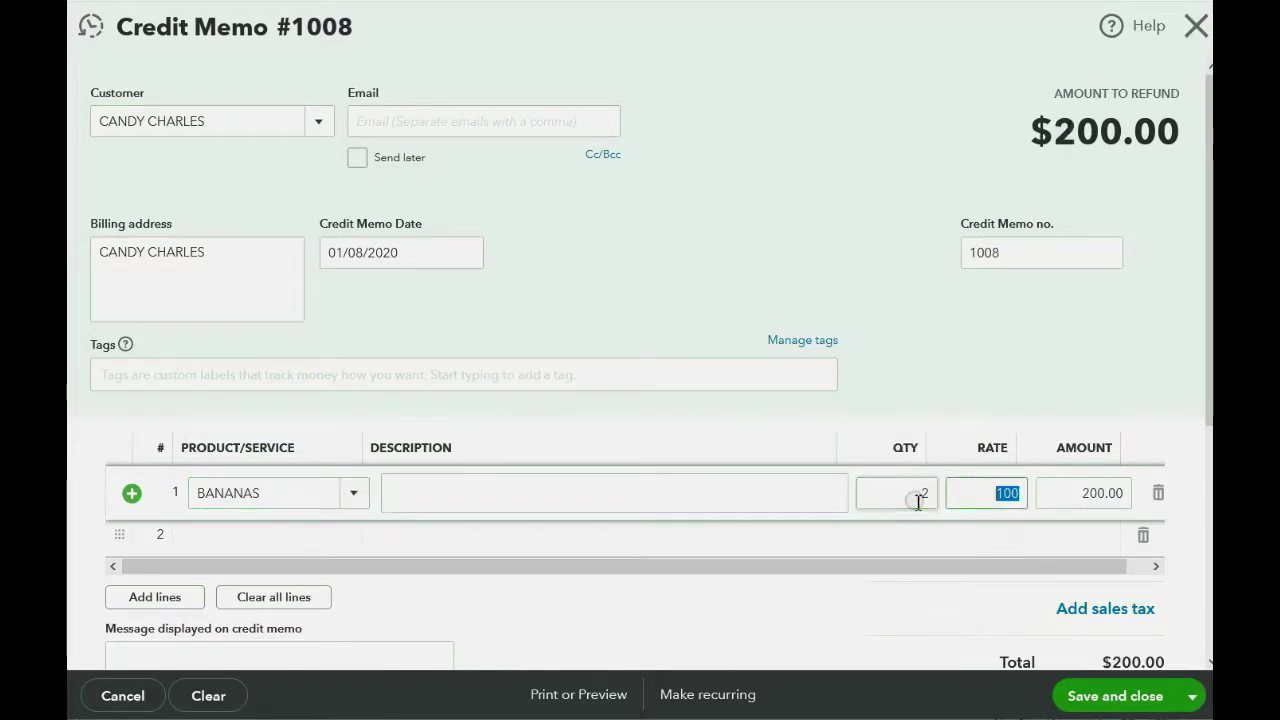
click(921, 376)
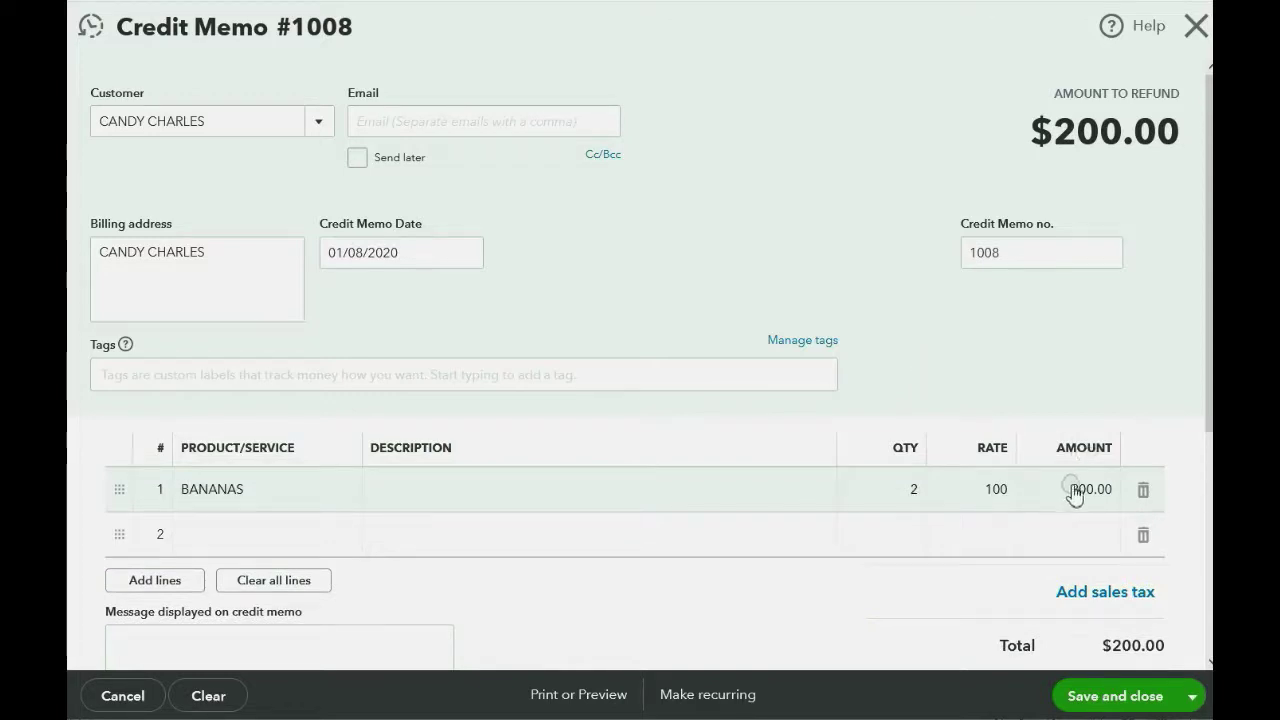
click(1148, 704)
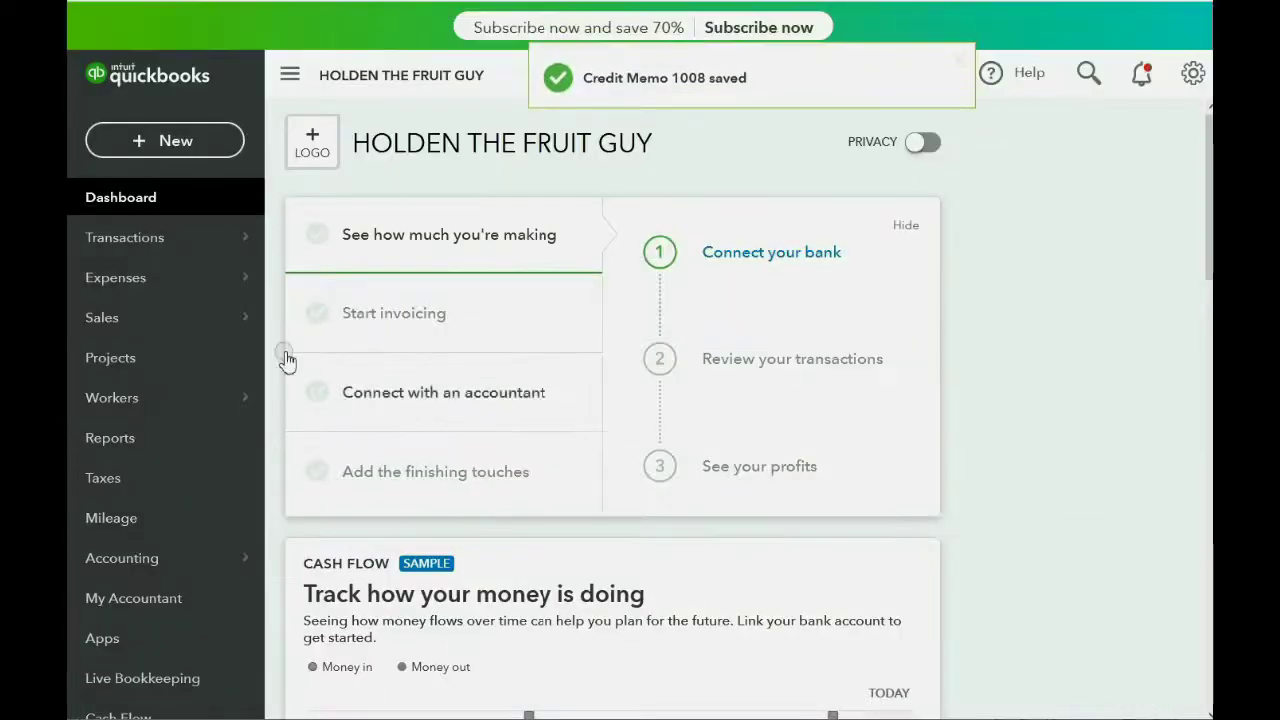
Open the custom Trial Balance report and examine the transactions behind the Sales of Product Income balance, including the amount column
click(125, 437)
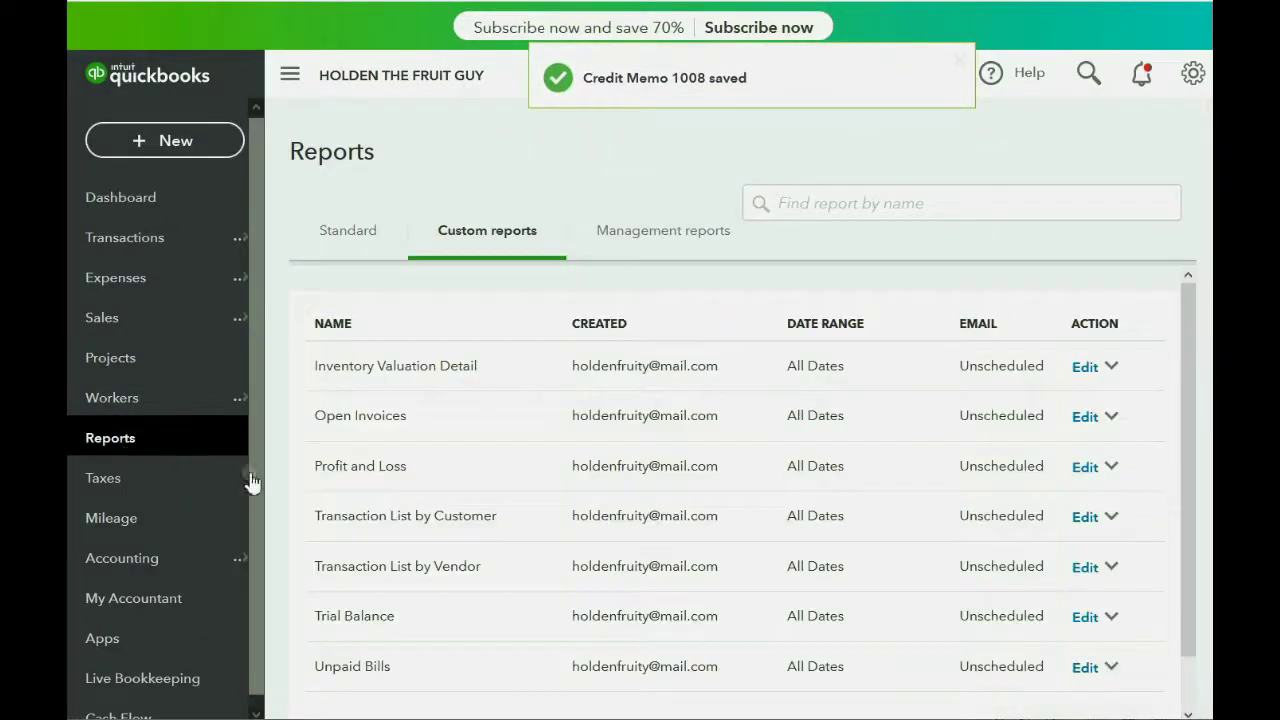
click(358, 616)
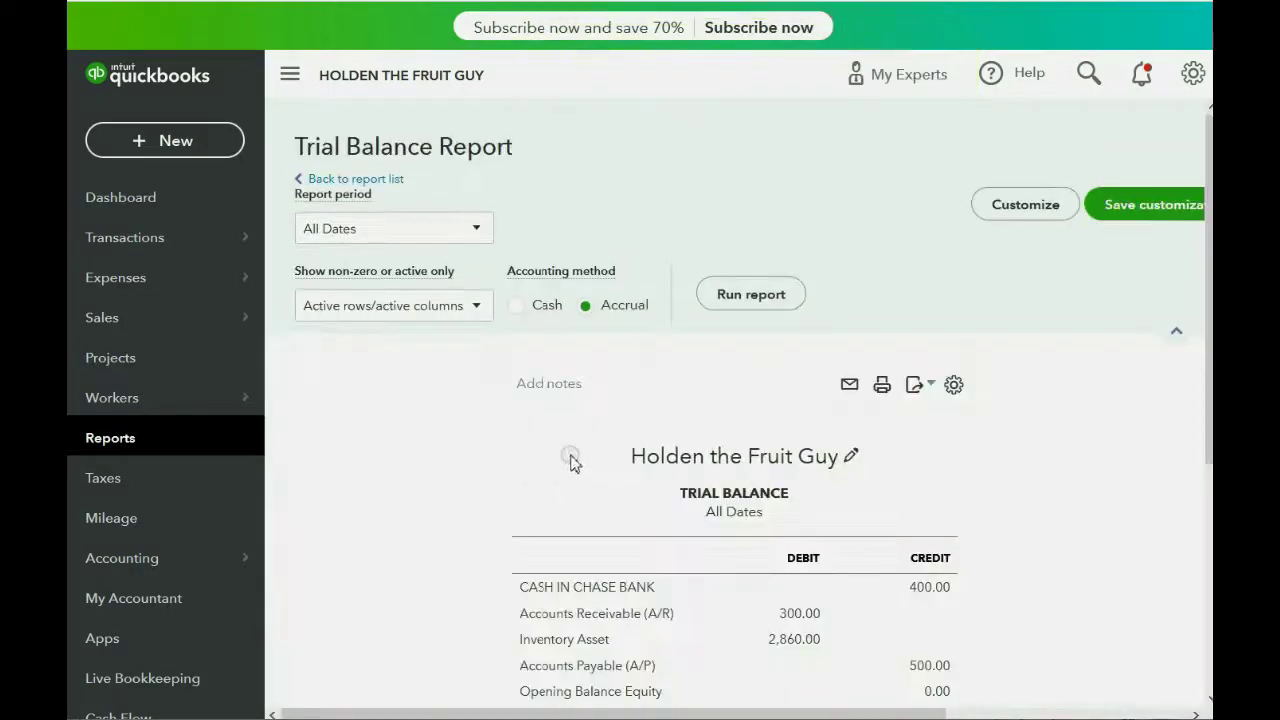
scroll(619, 432, down, 2)
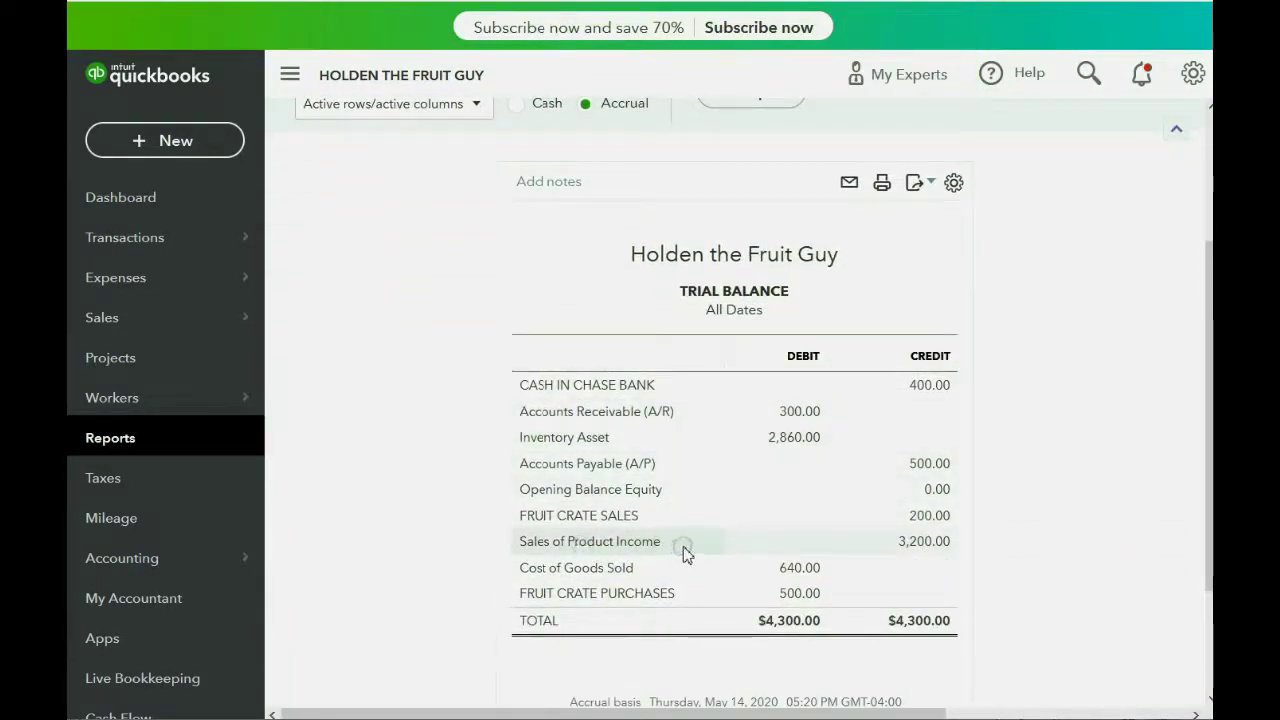
click(918, 542)
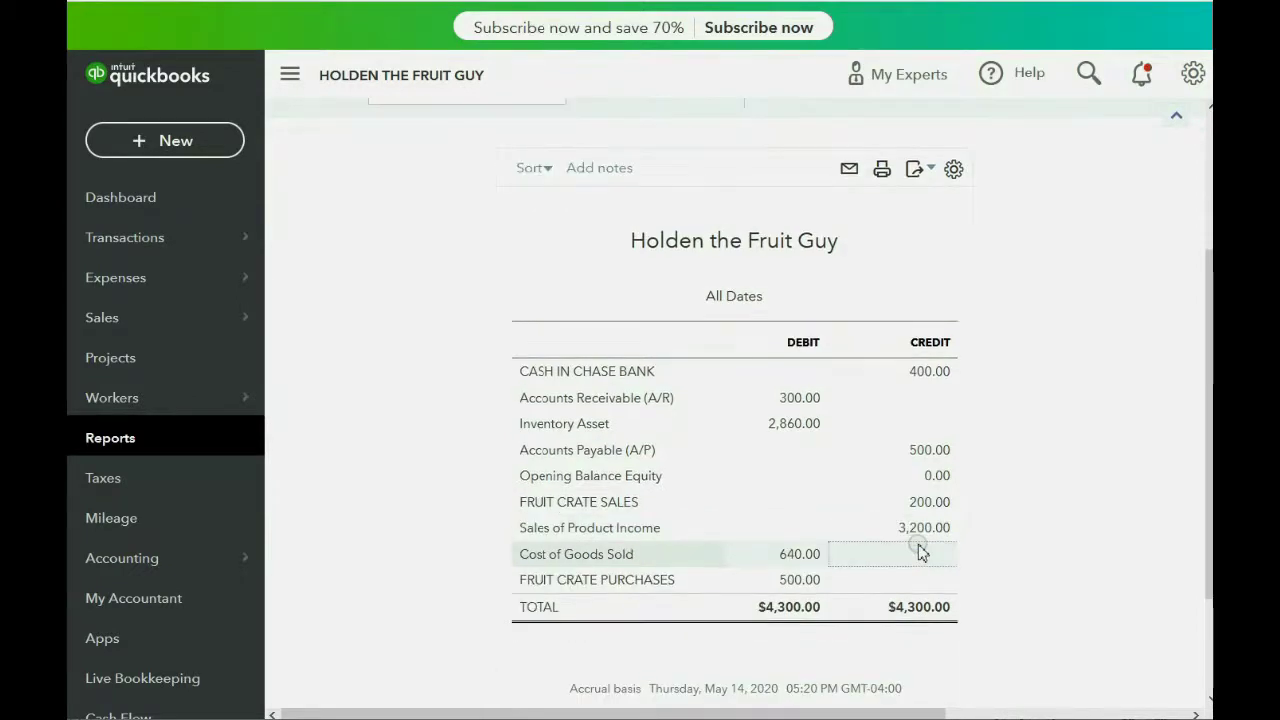
scroll(626, 309, down, 3)
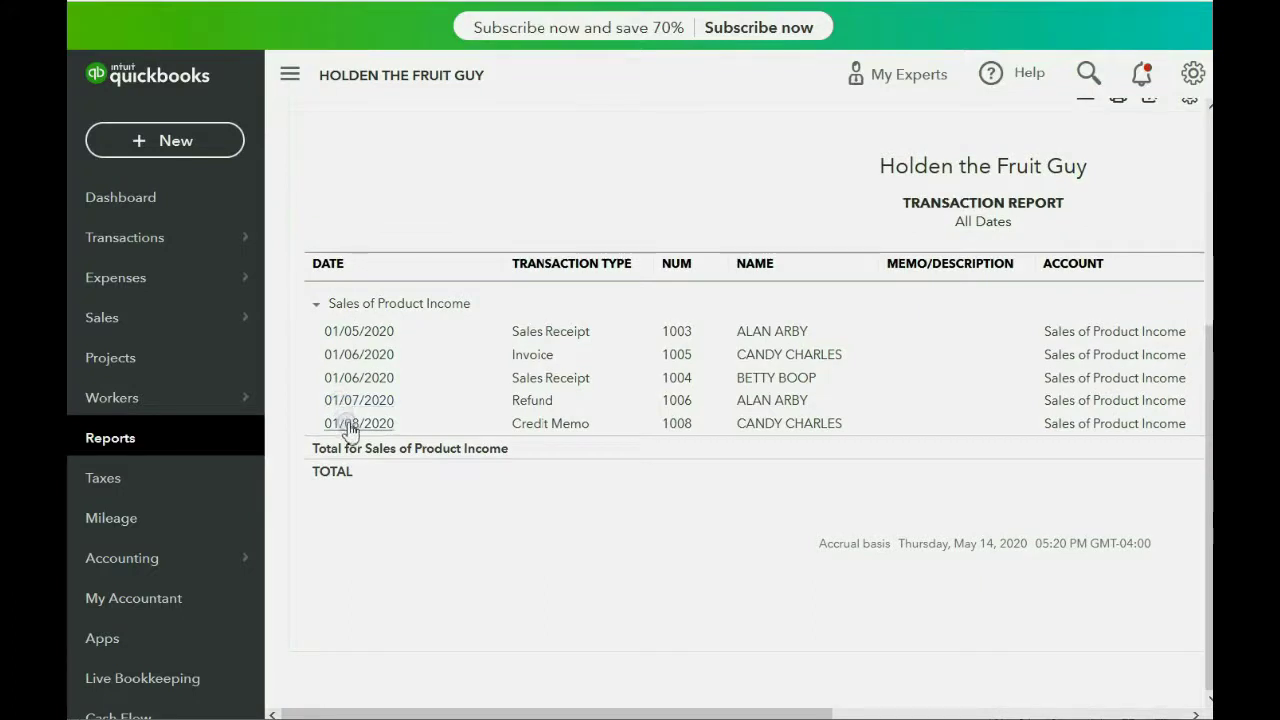
click(353, 425)
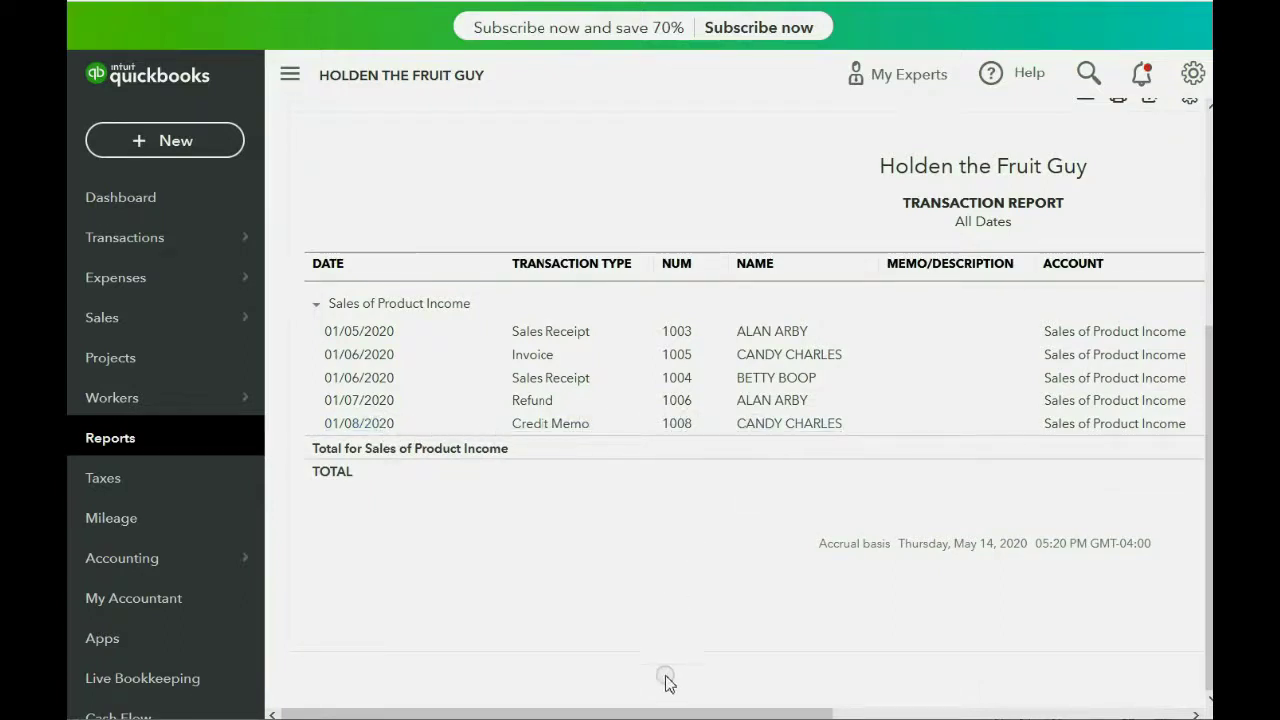
drag(669, 710, 951, 700)
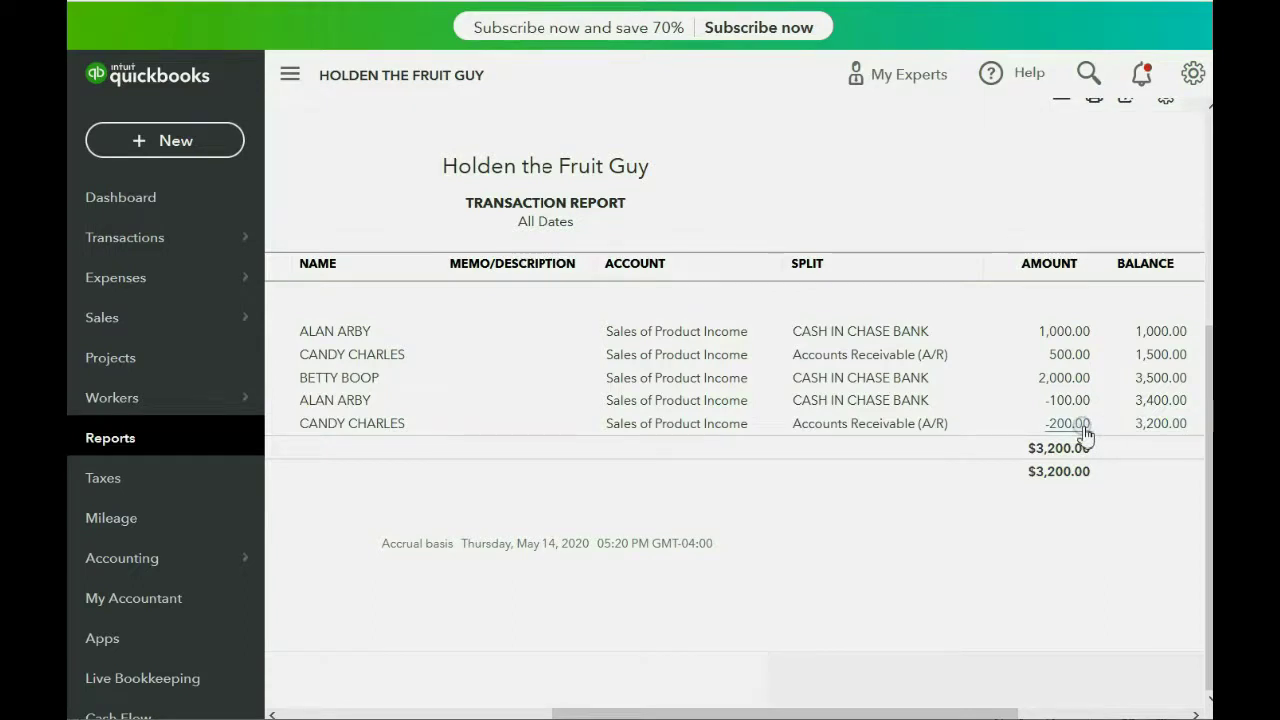
Reopen the custom Trial Balance report and examine the transactions and amounts behind the Cost of Goods Sold balance
click(130, 438)
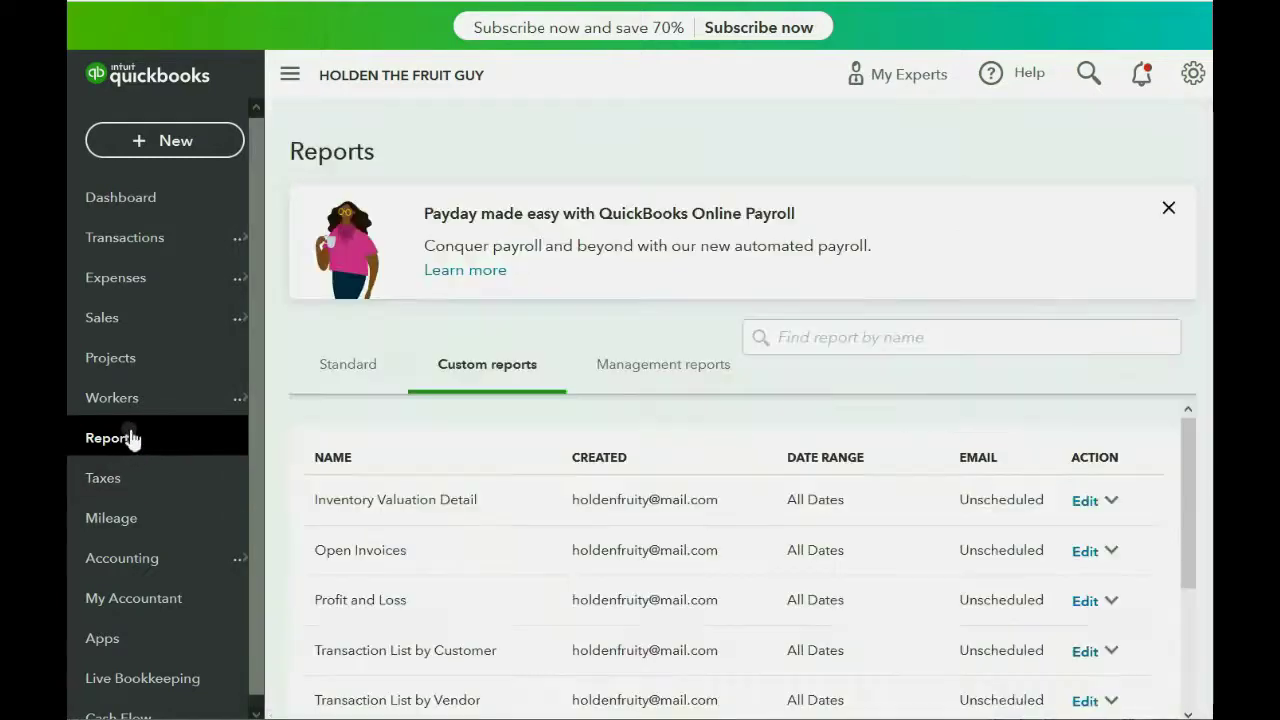
scroll(372, 610, down, 2)
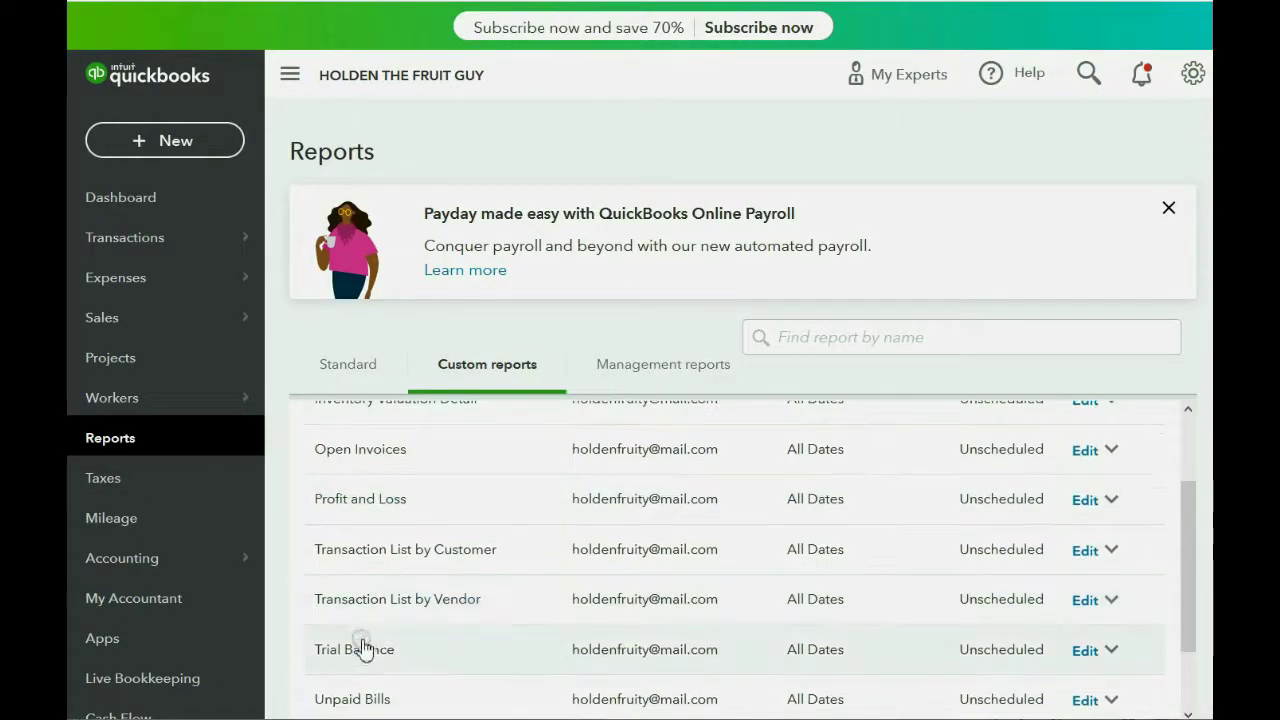
click(362, 650)
scroll(529, 457, down, 2)
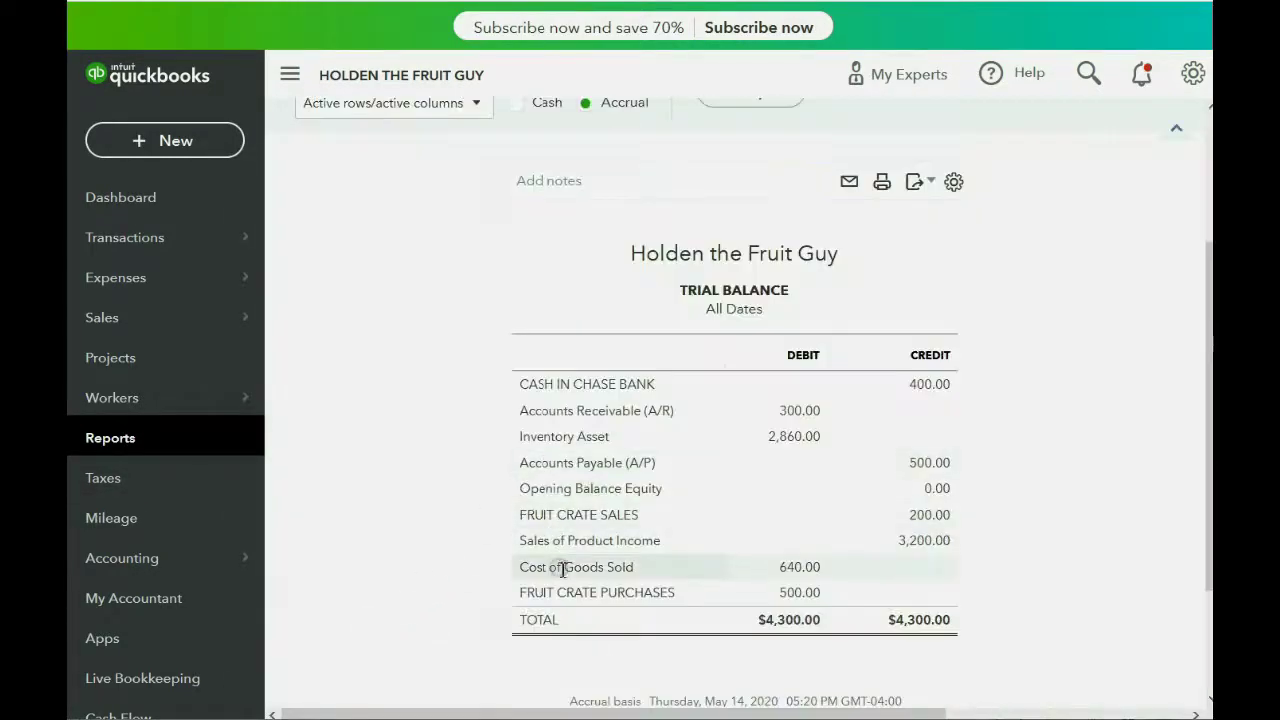
click(790, 568)
scroll(714, 486, down, 2)
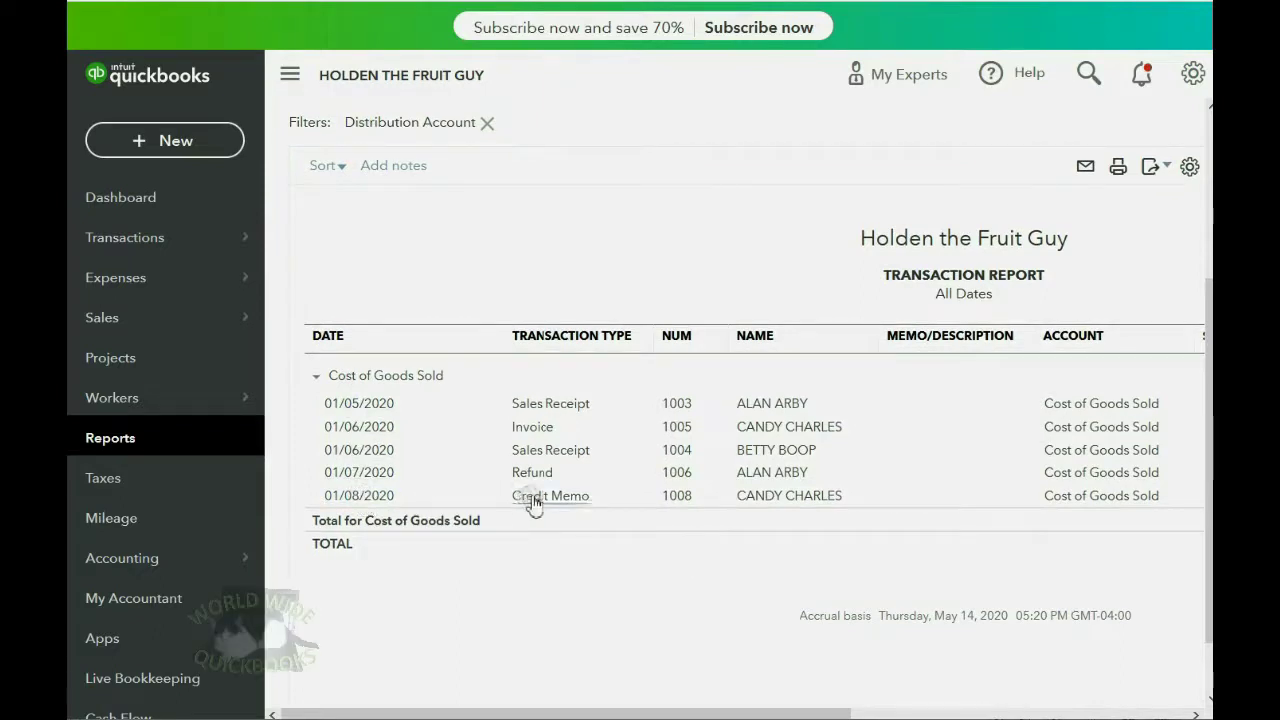
drag(514, 710, 840, 674)
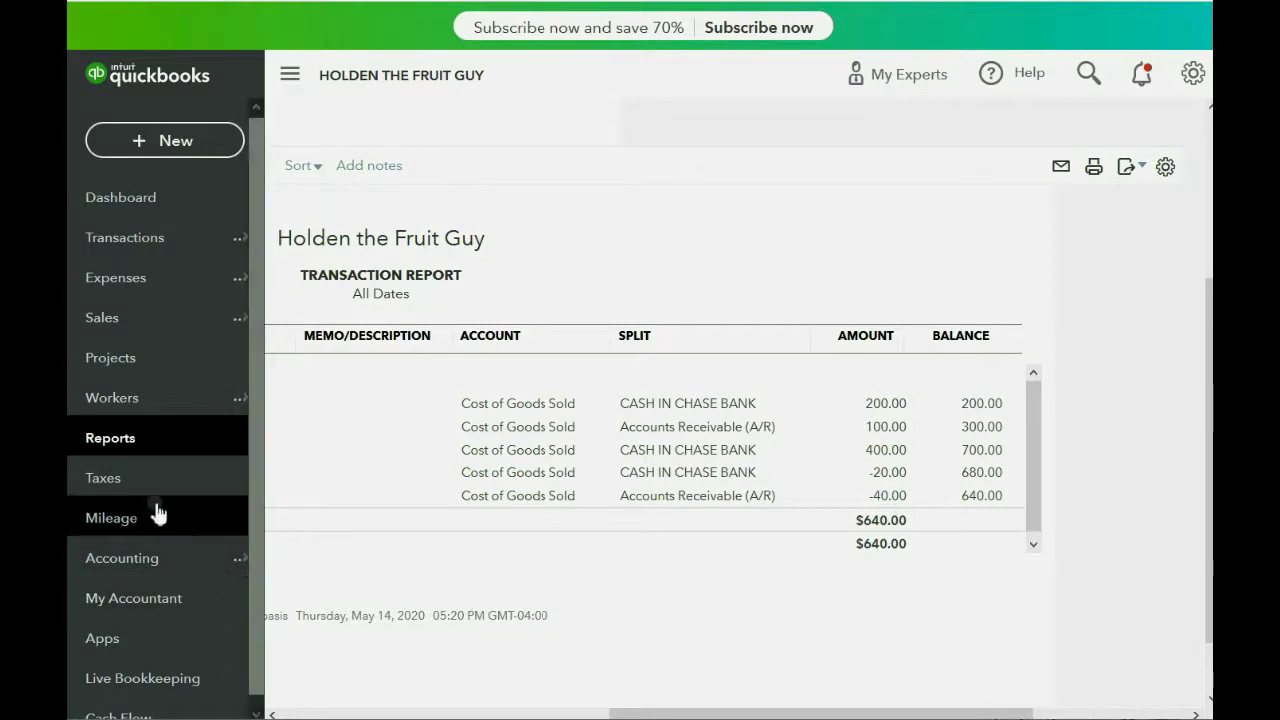
Return to the custom Trial Balance report and examine the transactions and amounts behind the Inventory Asset balance
click(120, 446)
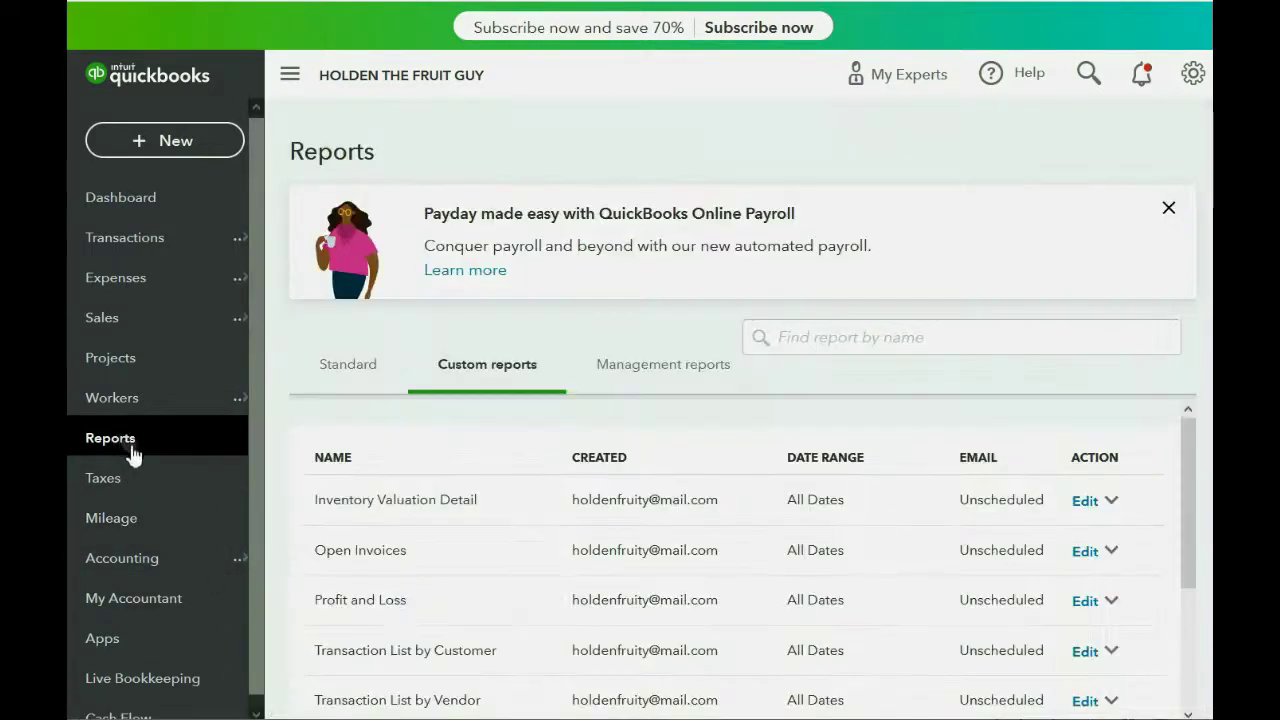
scroll(305, 515, down, 2)
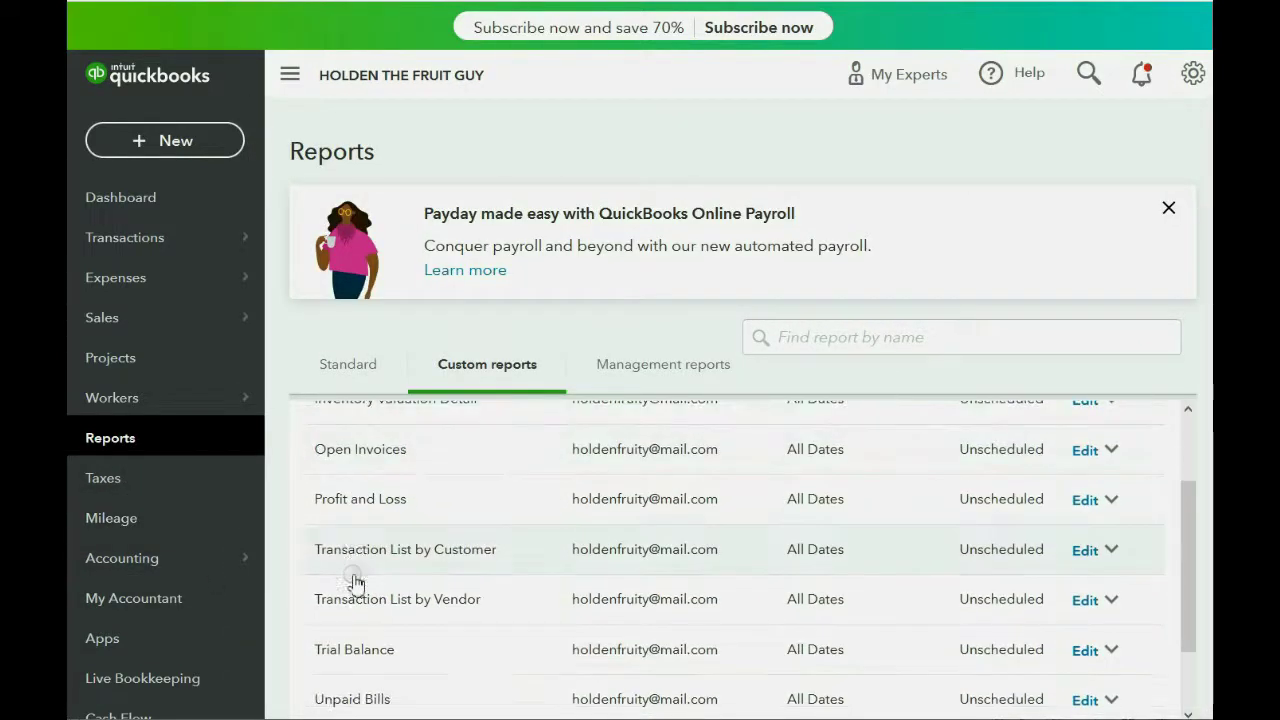
click(353, 650)
scroll(491, 514, down, 2)
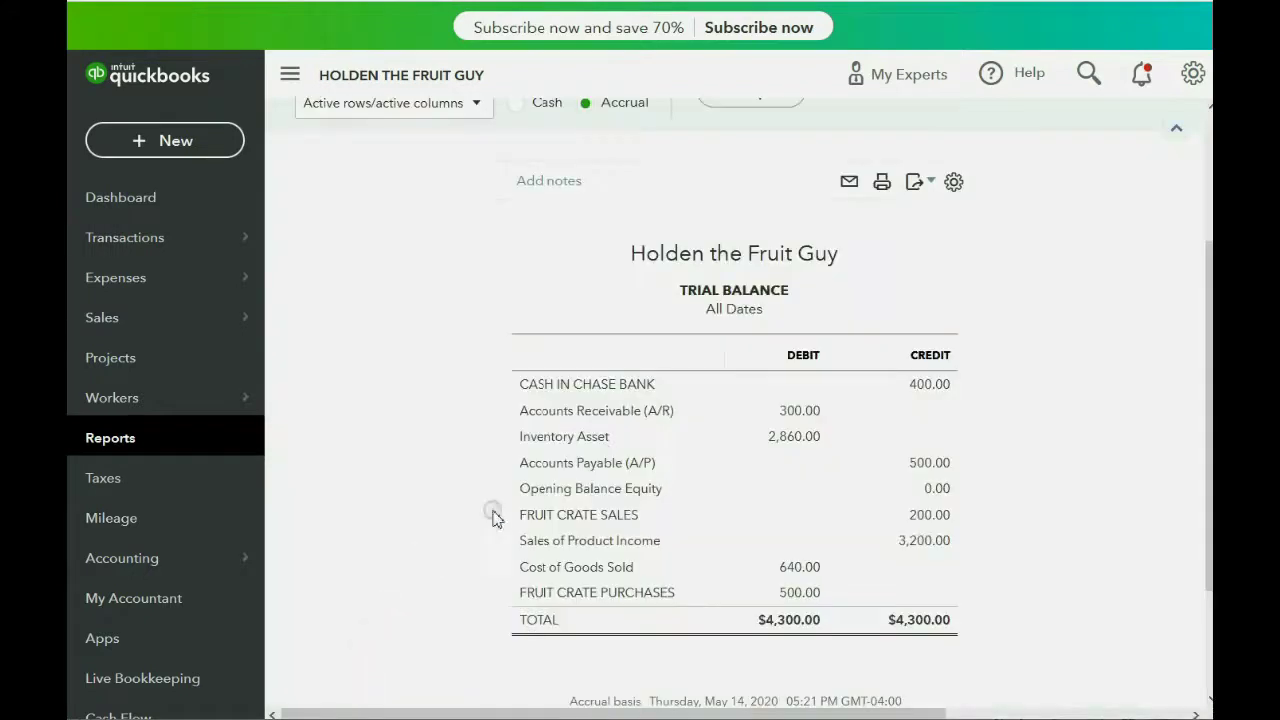
click(788, 440)
scroll(383, 437, down, 5)
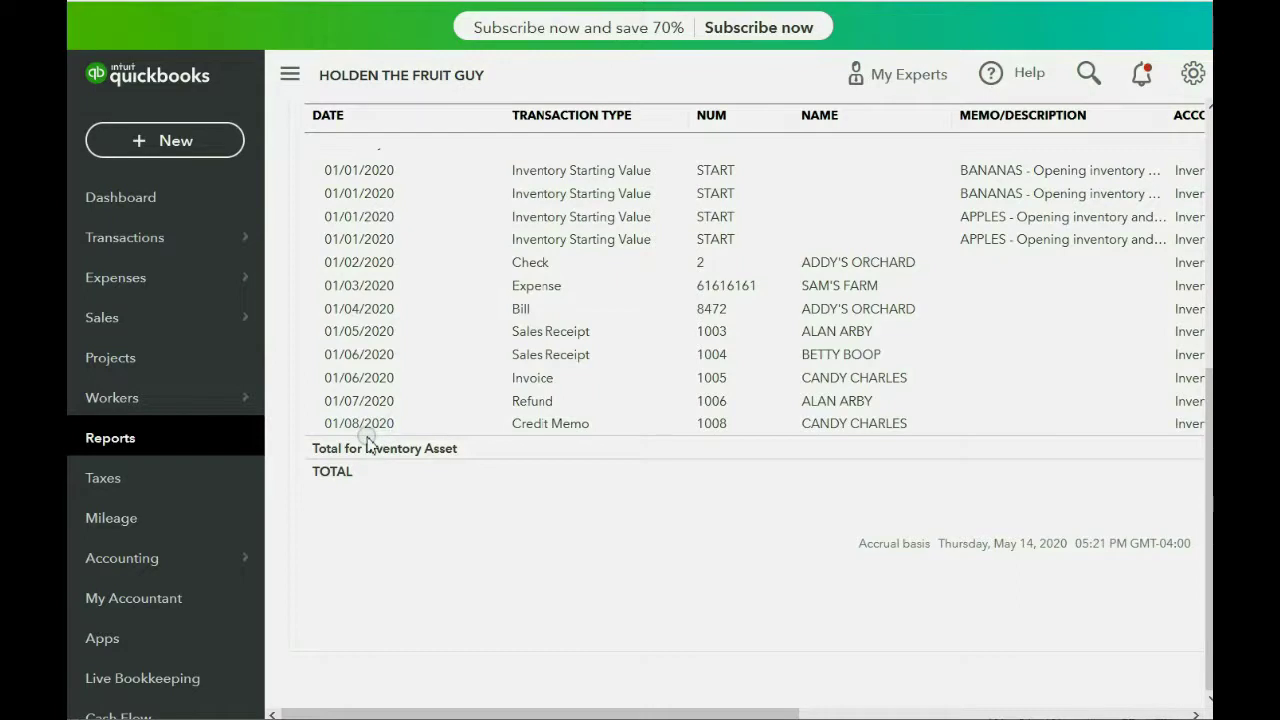
scroll(378, 430, up, 3)
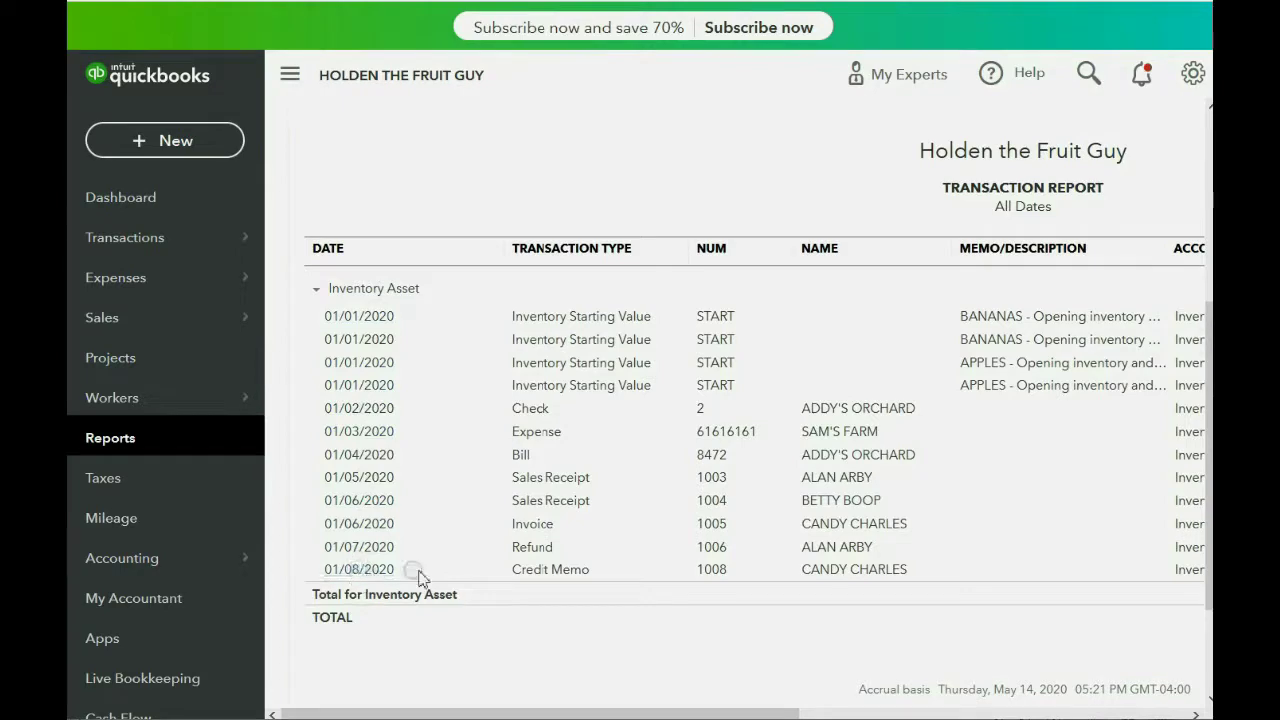
drag(515, 710, 863, 663)
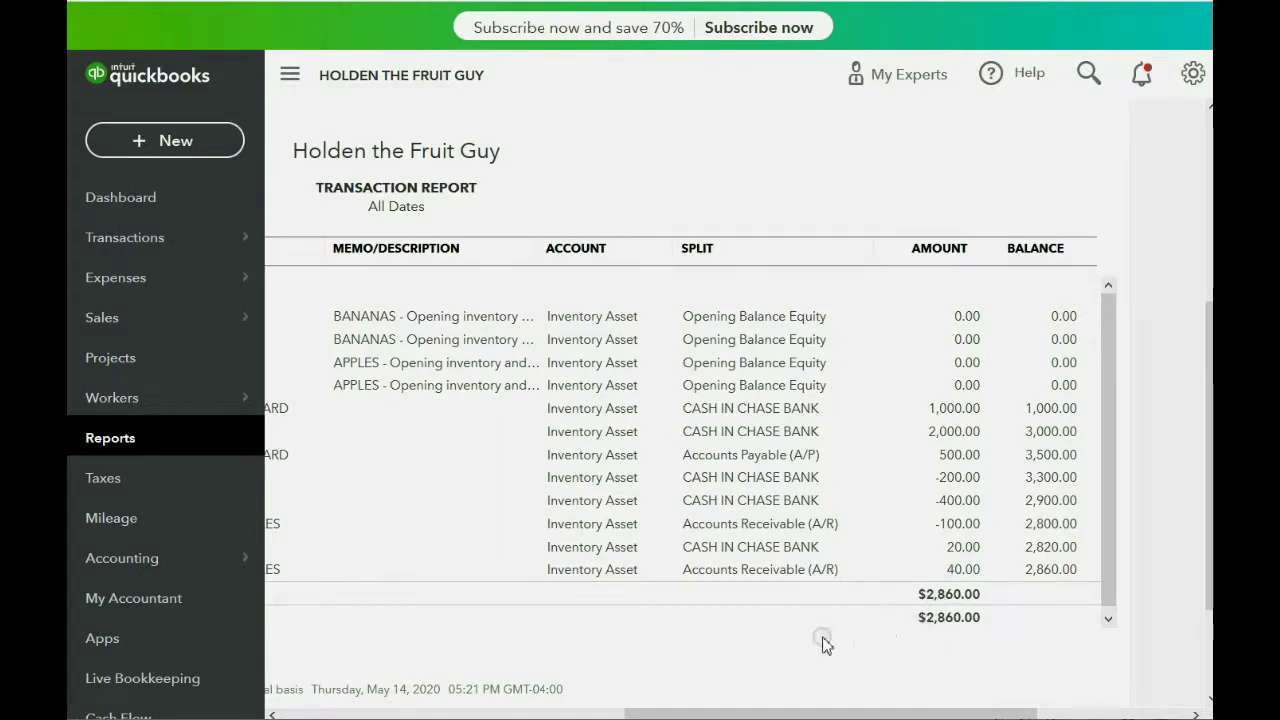
Open the custom Inventory Valuation Detail report and review the transactions for APPLES and BANANAS
click(110, 440)
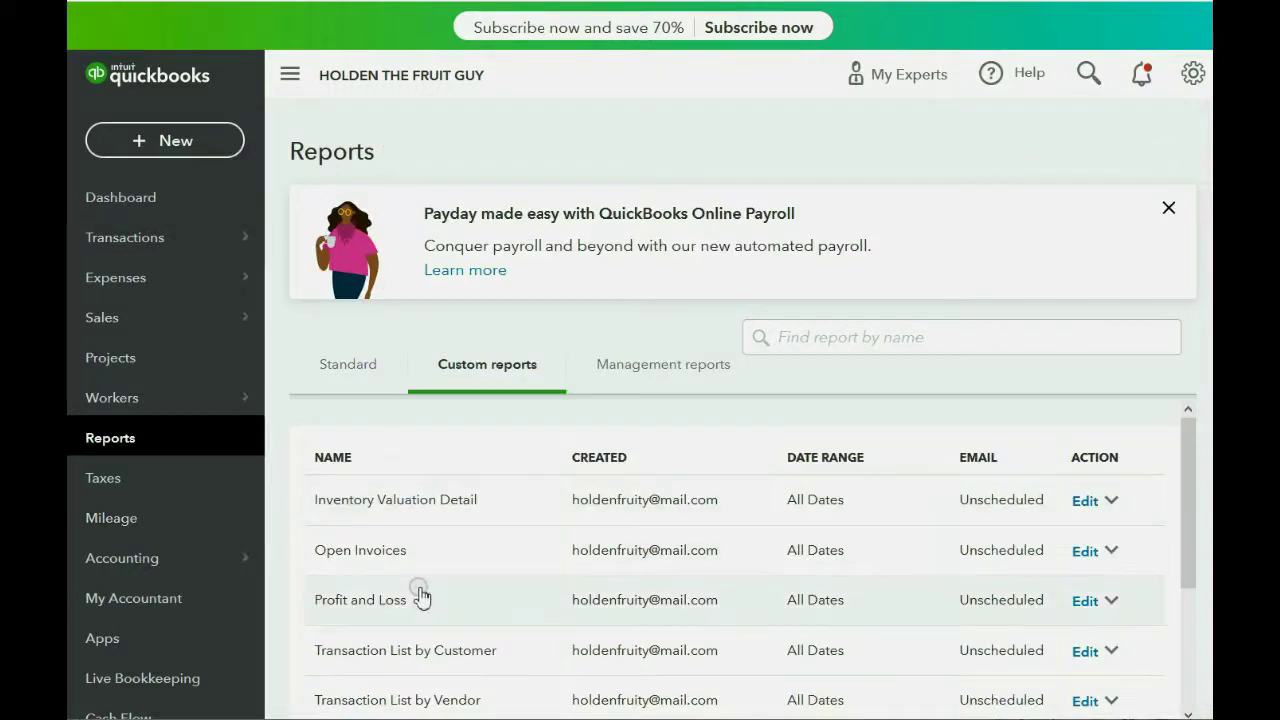
click(446, 511)
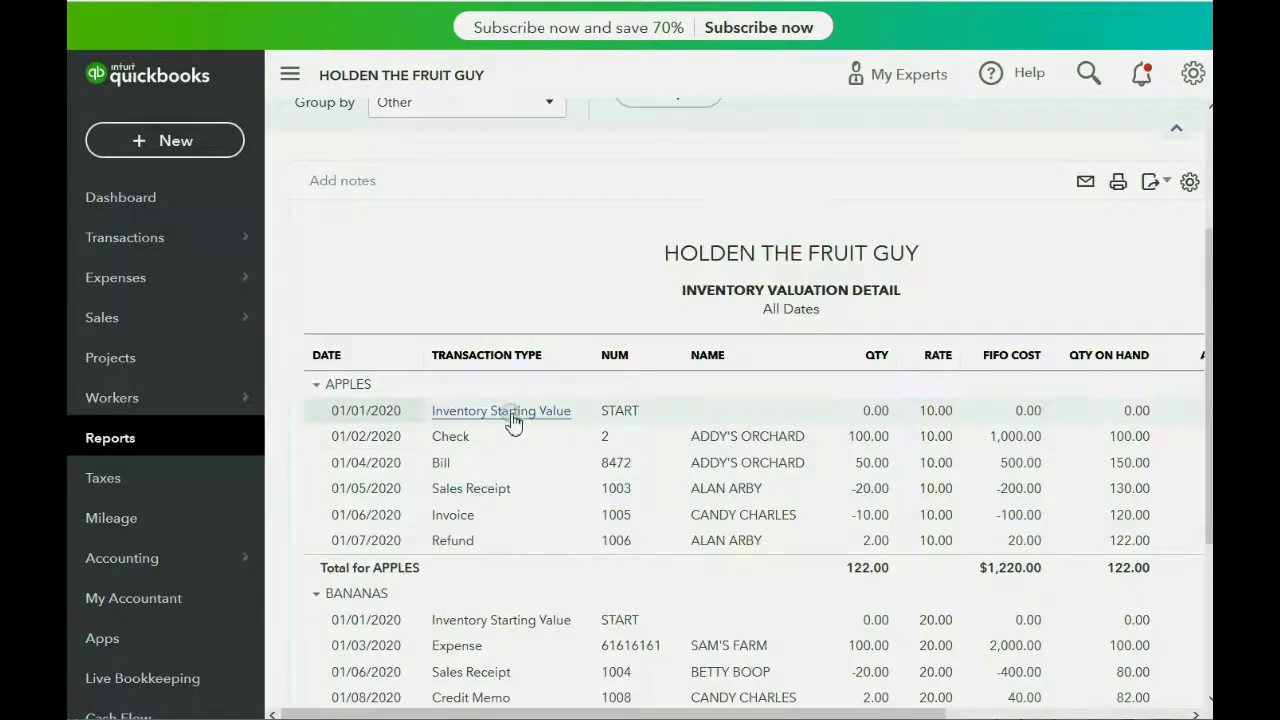
scroll(528, 353, down, 2)
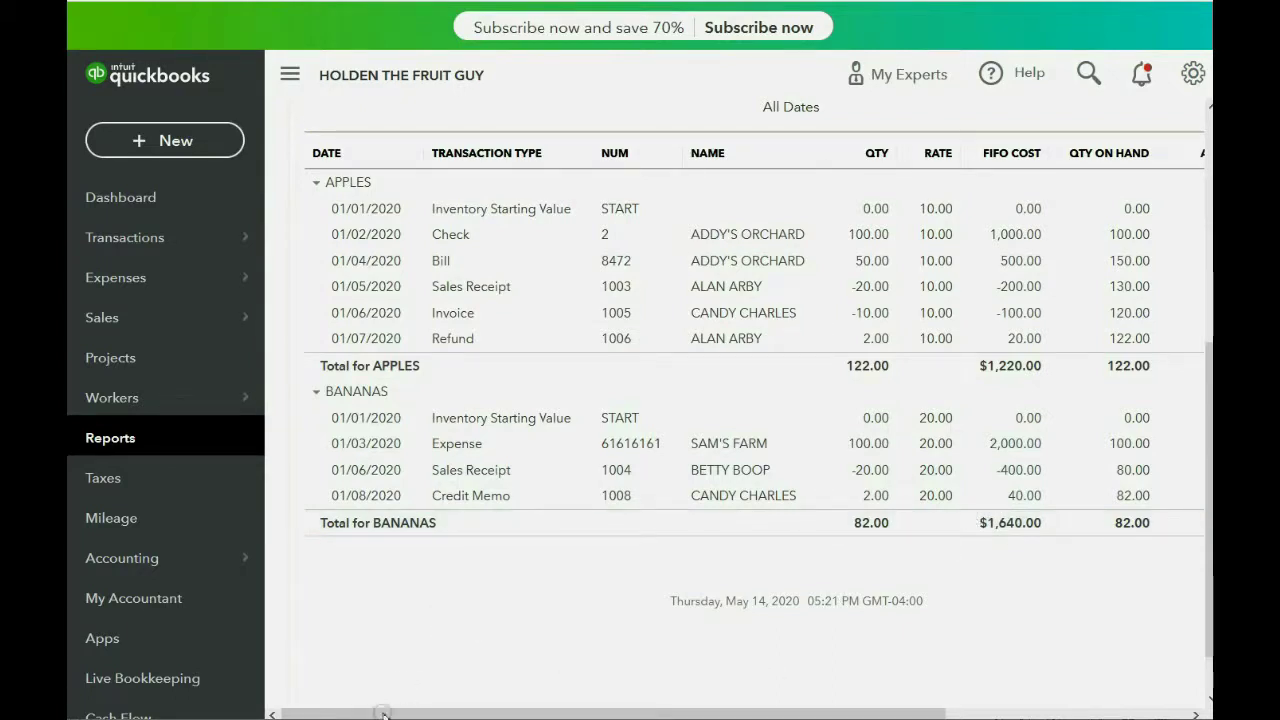
key(alt+Tab)
click(436, 606)
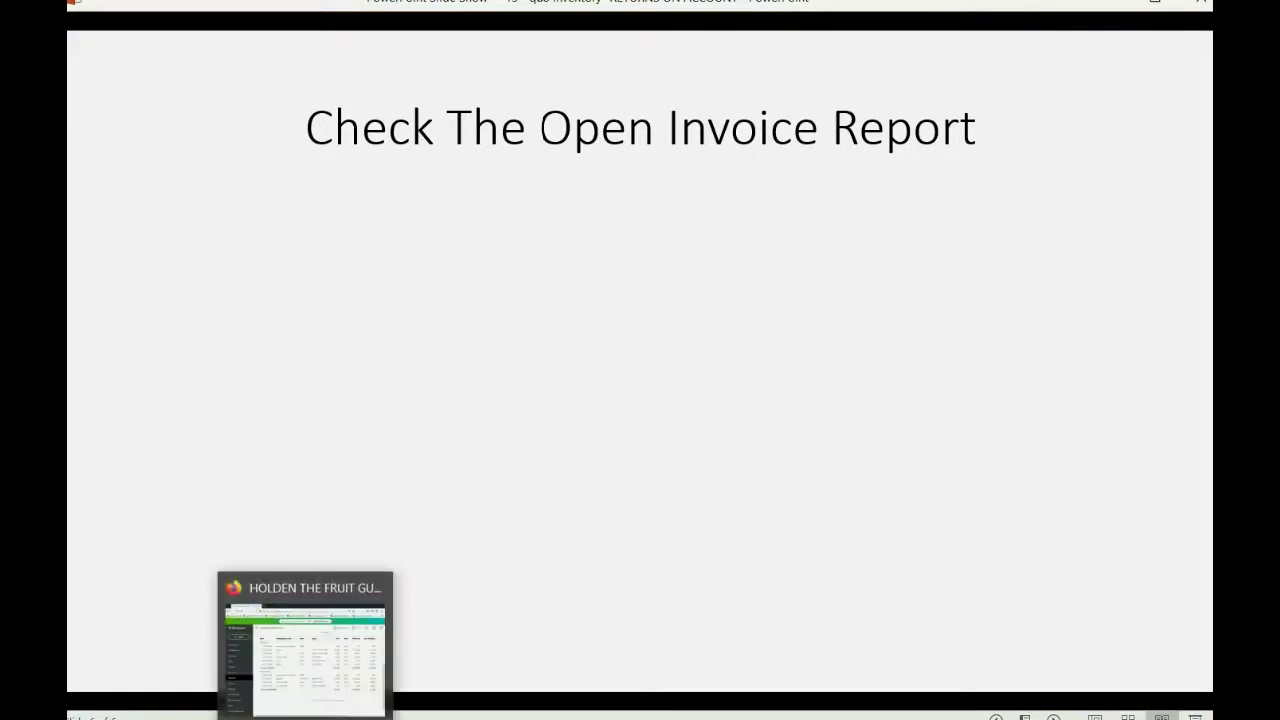
click(300, 640)
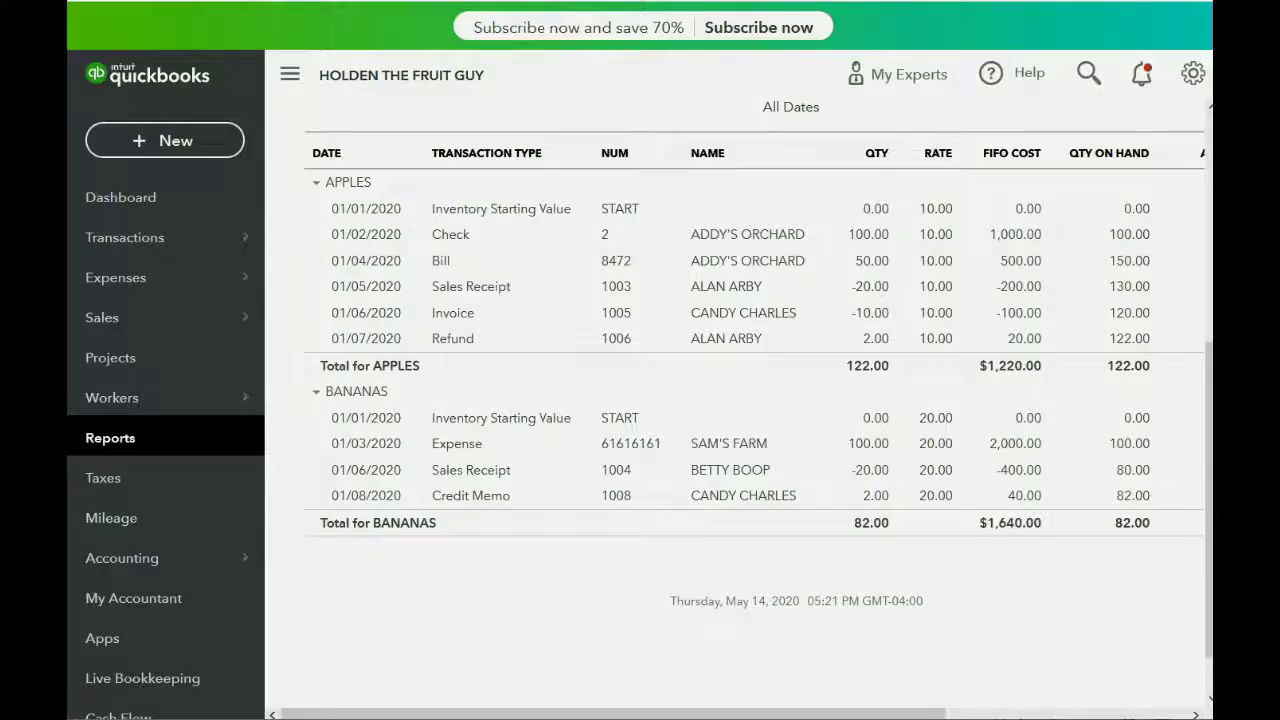
Open the custom Open Invoices report and review the customer's open balance
click(158, 441)
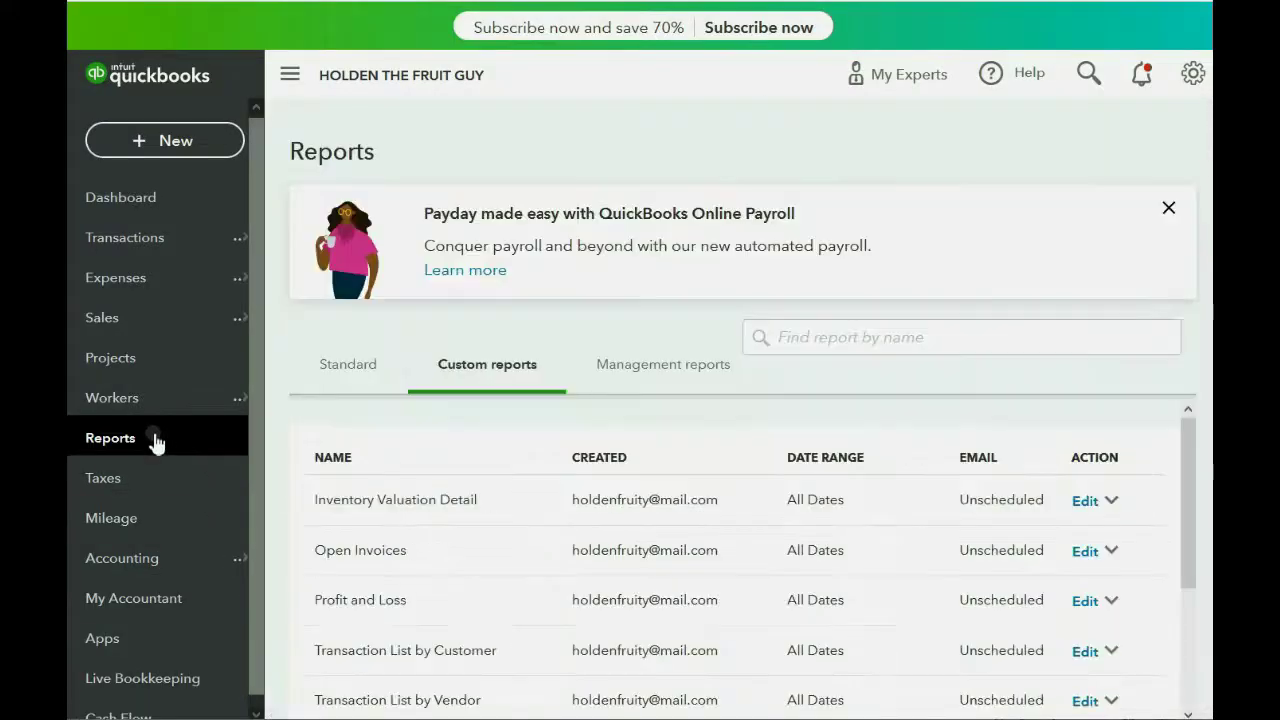
click(357, 551)
scroll(414, 457, down, 1)
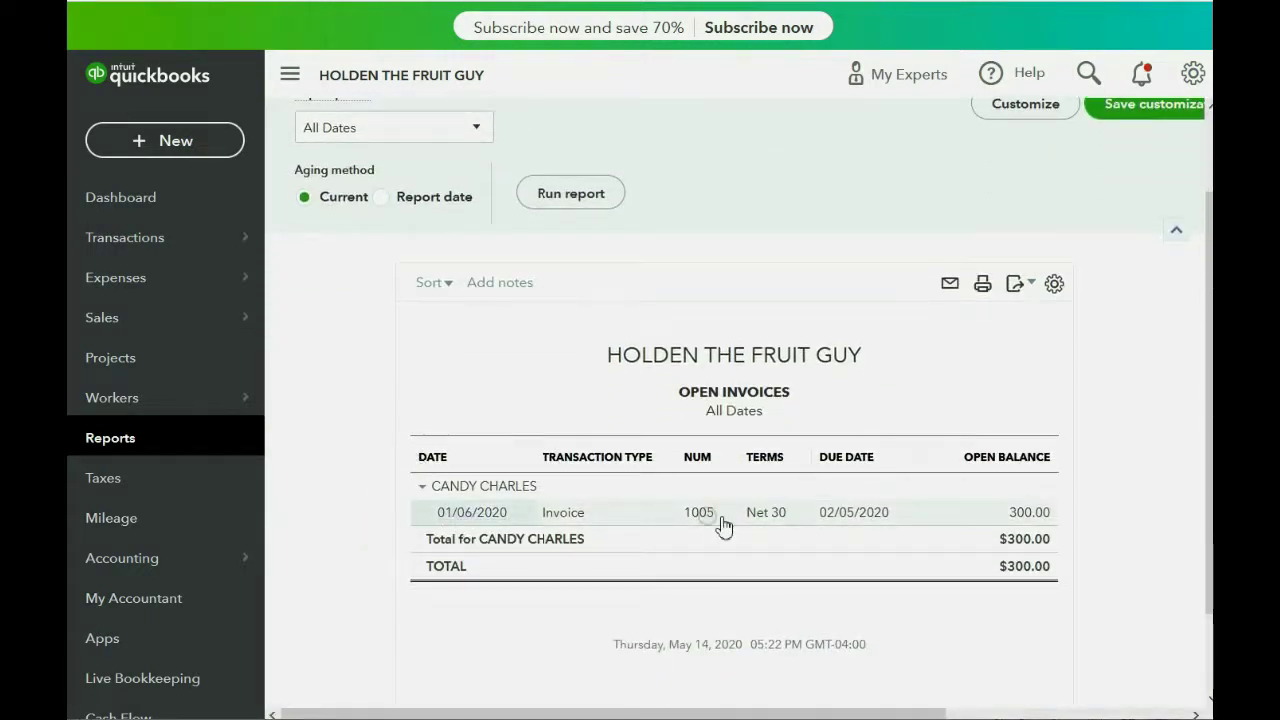
Open the invoice dated 01/06/2020 from the Open Invoices report and examine its balance due and amount received
click(1021, 512)
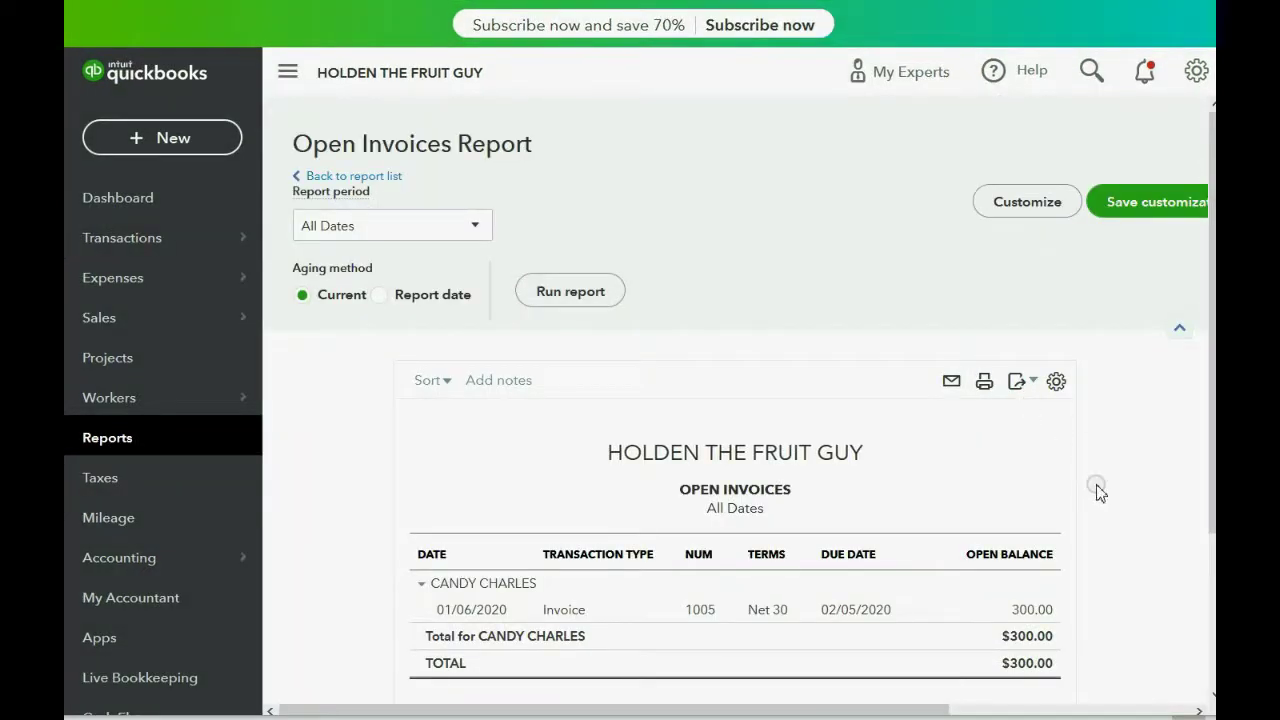
click(697, 612)
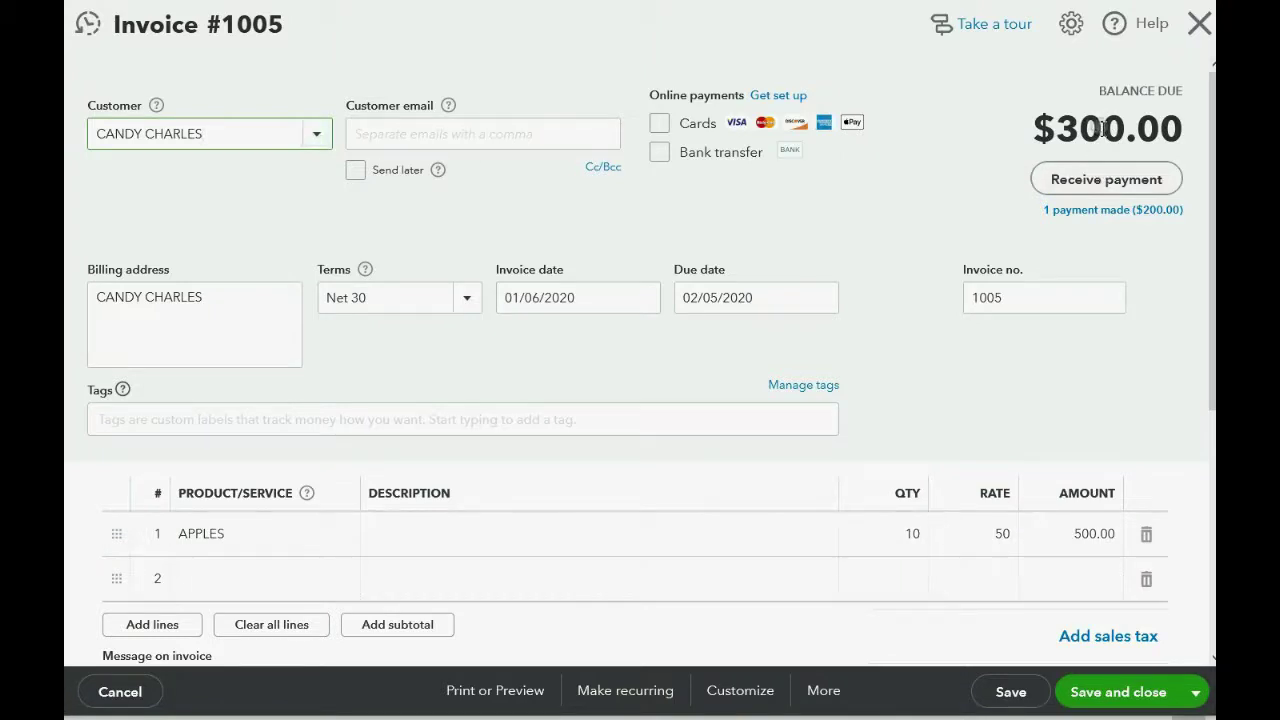
drag(1122, 125, 1113, 130)
scroll(820, 380, down, 4)
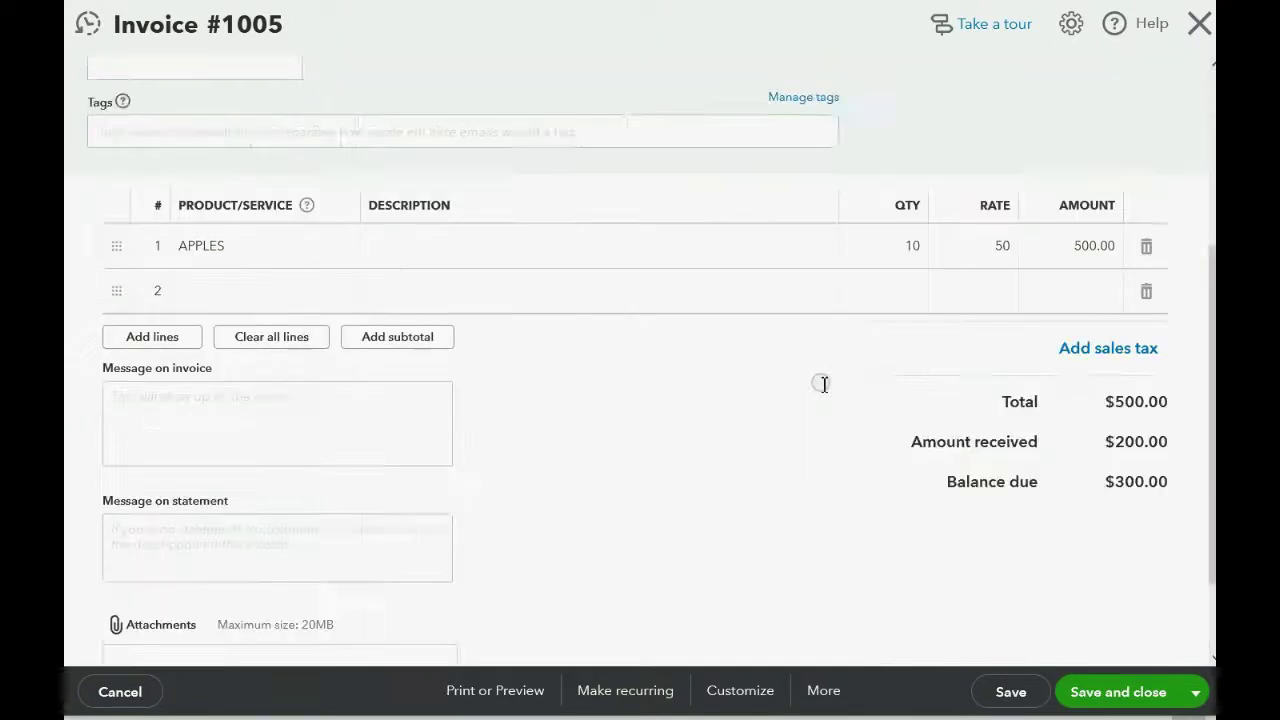
drag(884, 356, 1178, 342)
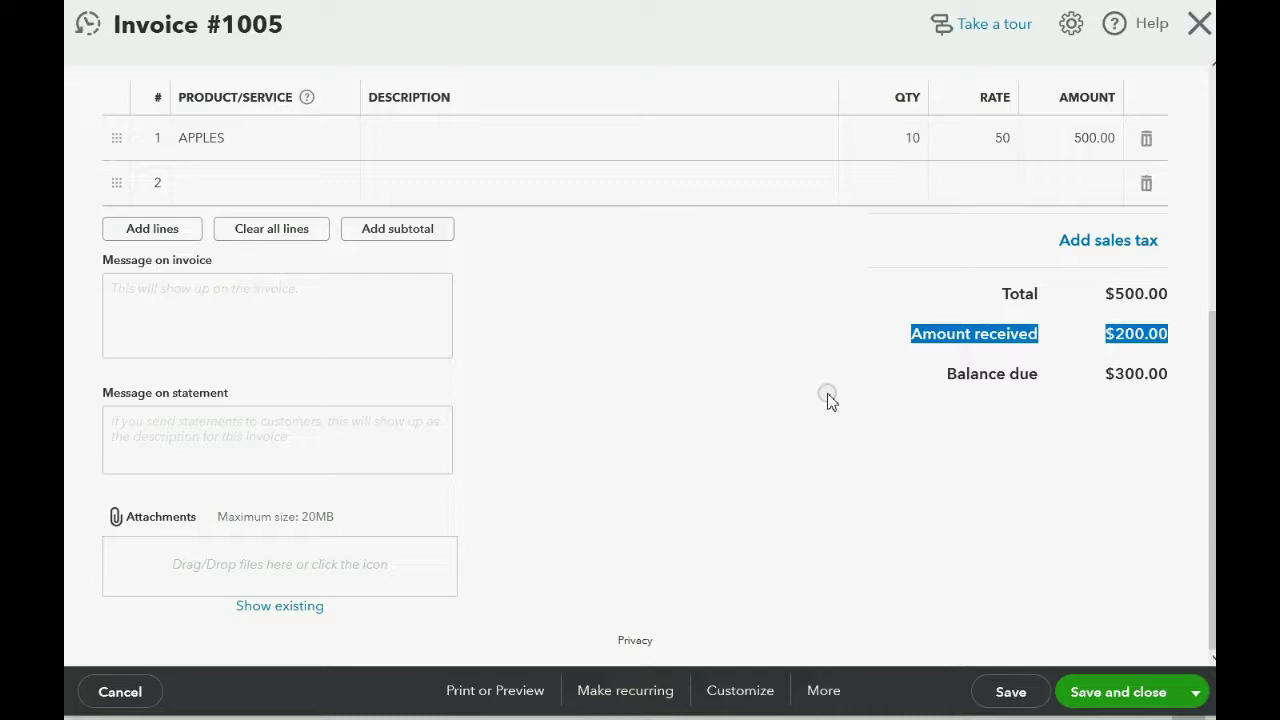
Close the invoice, open the customer's 05/18/2020 payment from the Transaction List by Customer report, and examine its amount received and credits
click(1199, 26)
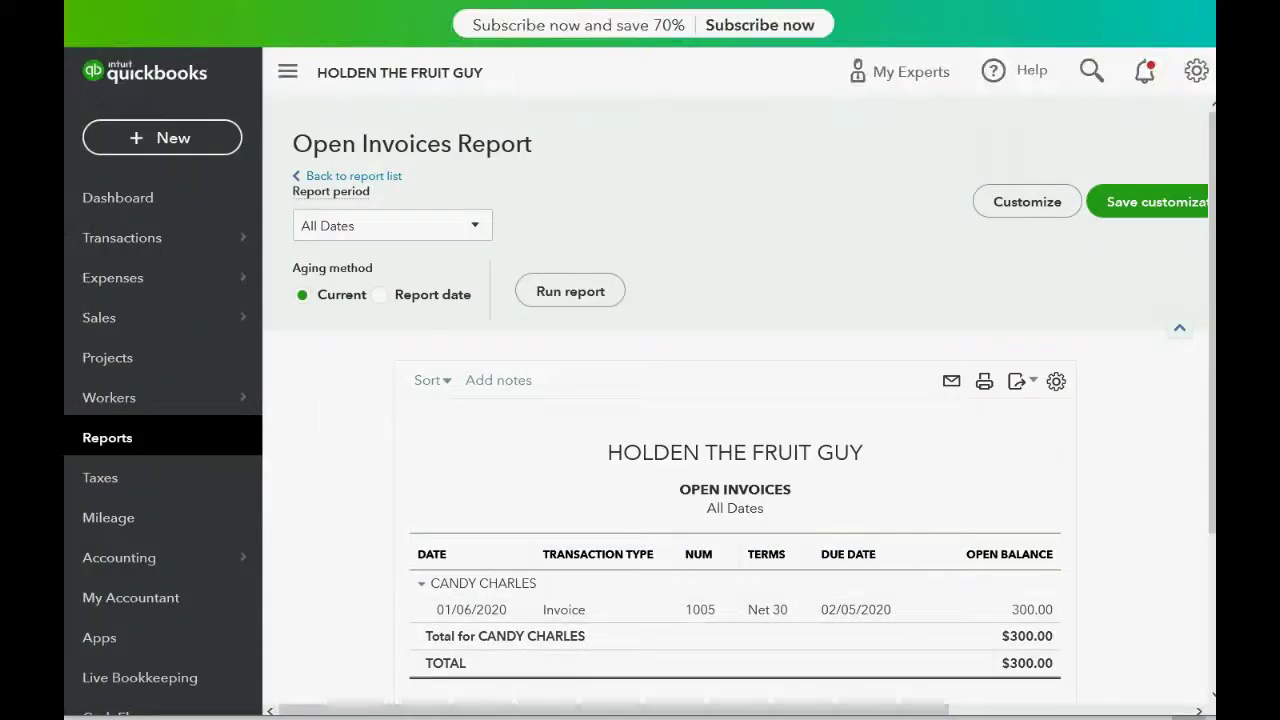
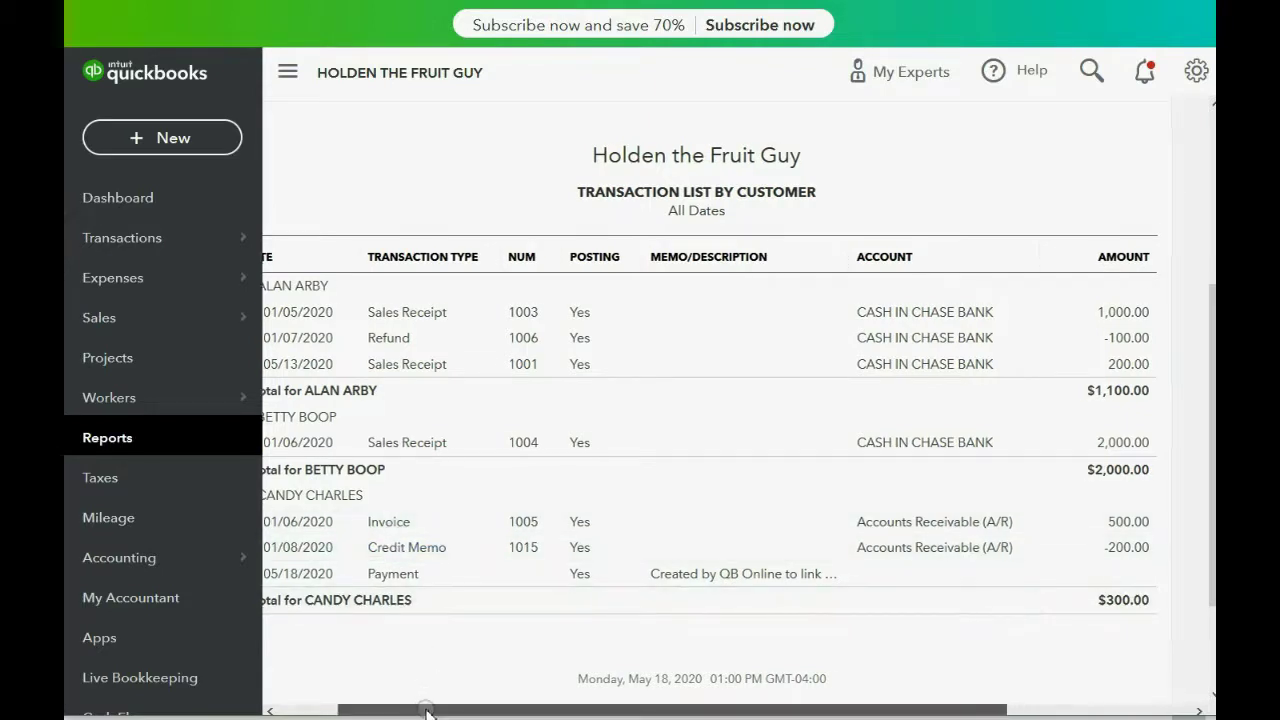
drag(429, 709, 415, 712)
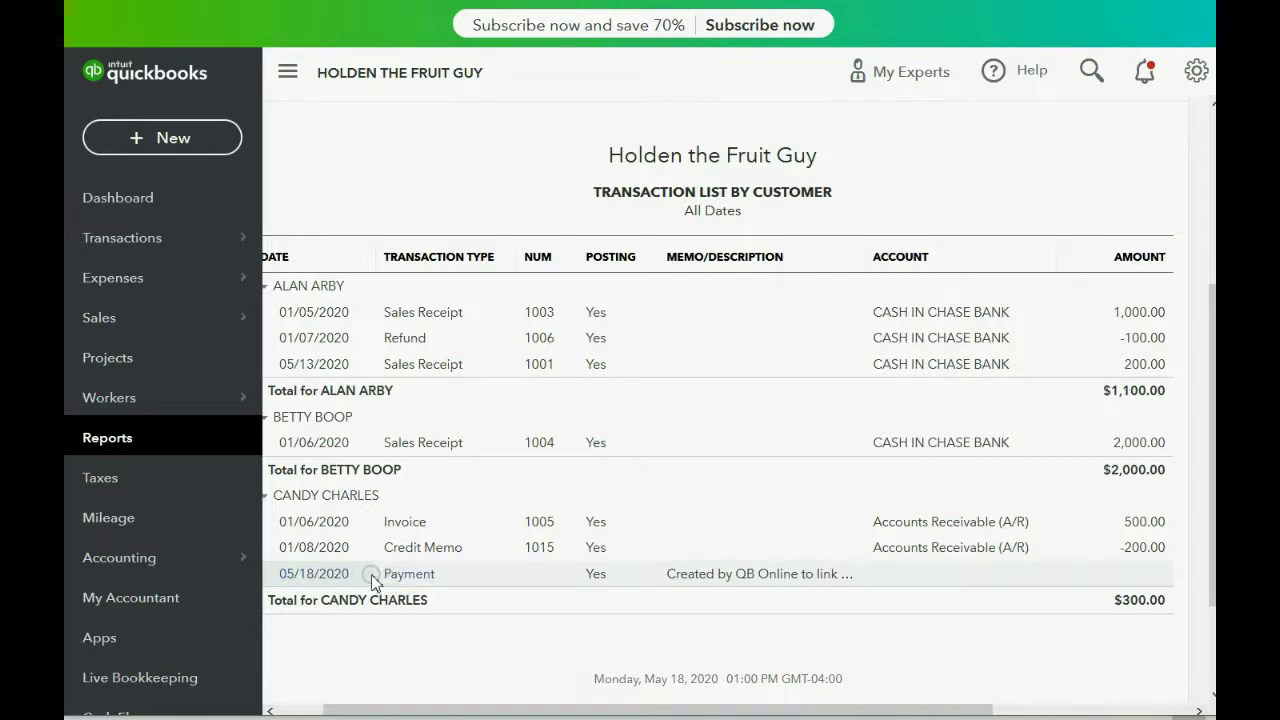
click(341, 577)
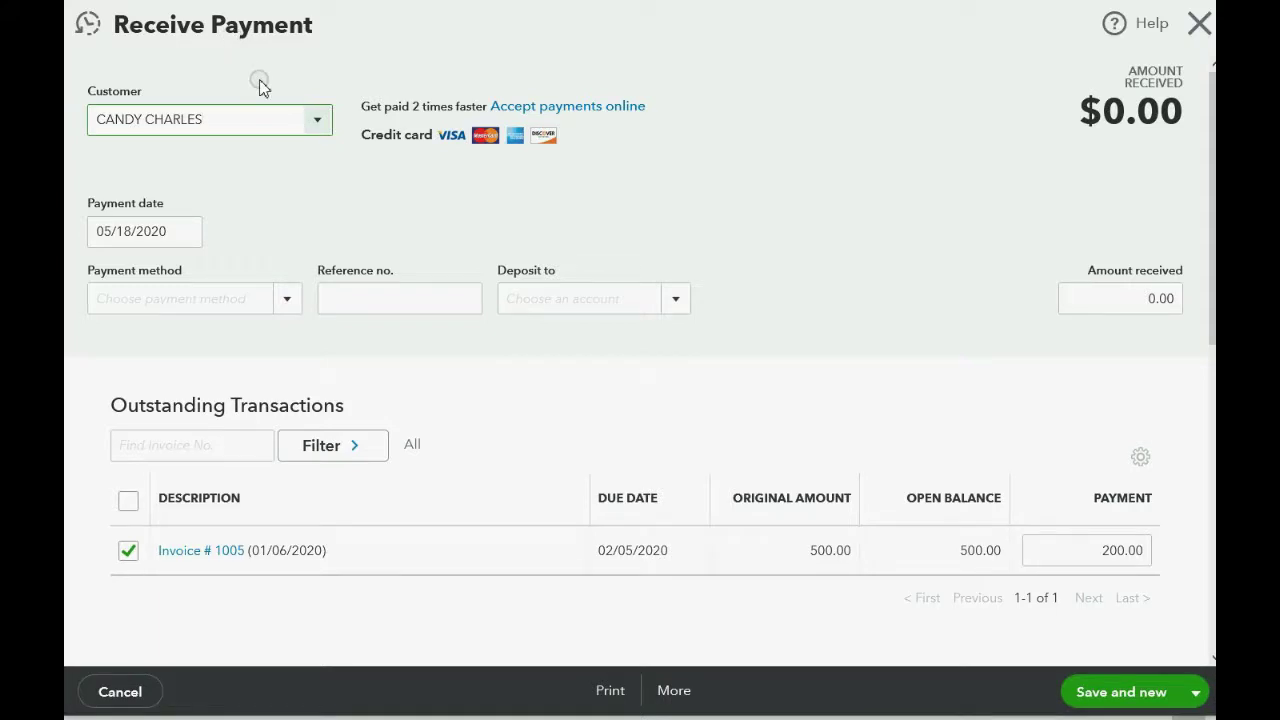
drag(1105, 298, 1178, 298)
scroll(884, 181, down, 3)
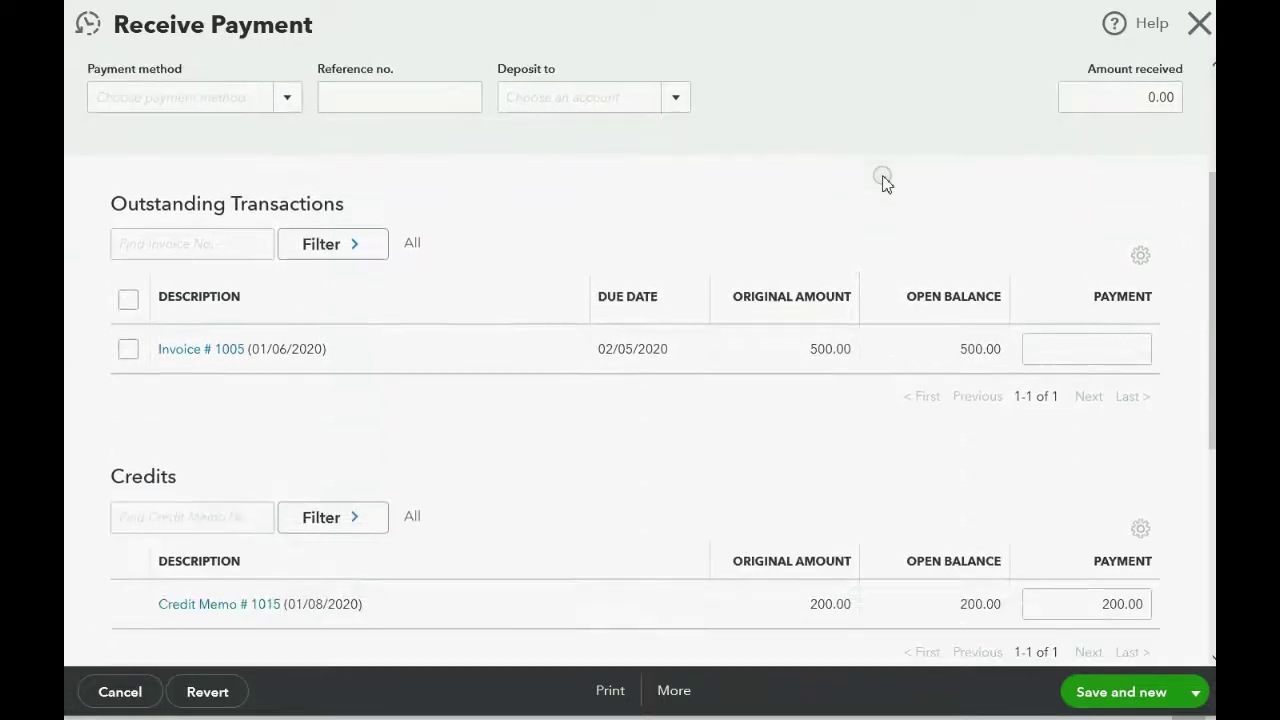
scroll(884, 181, up, 1)
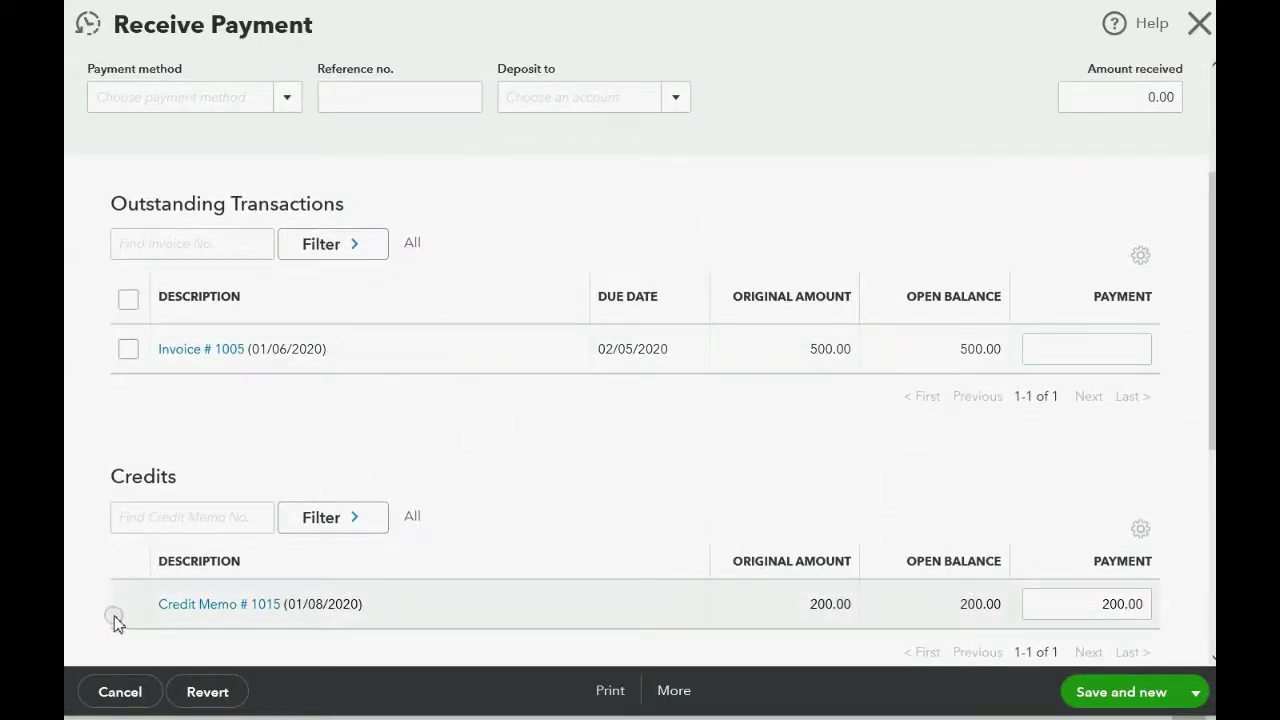
Reselect Invoice # 1005 on the payment with 200.00 applied to it, and leave the payment without saving
click(128, 350)
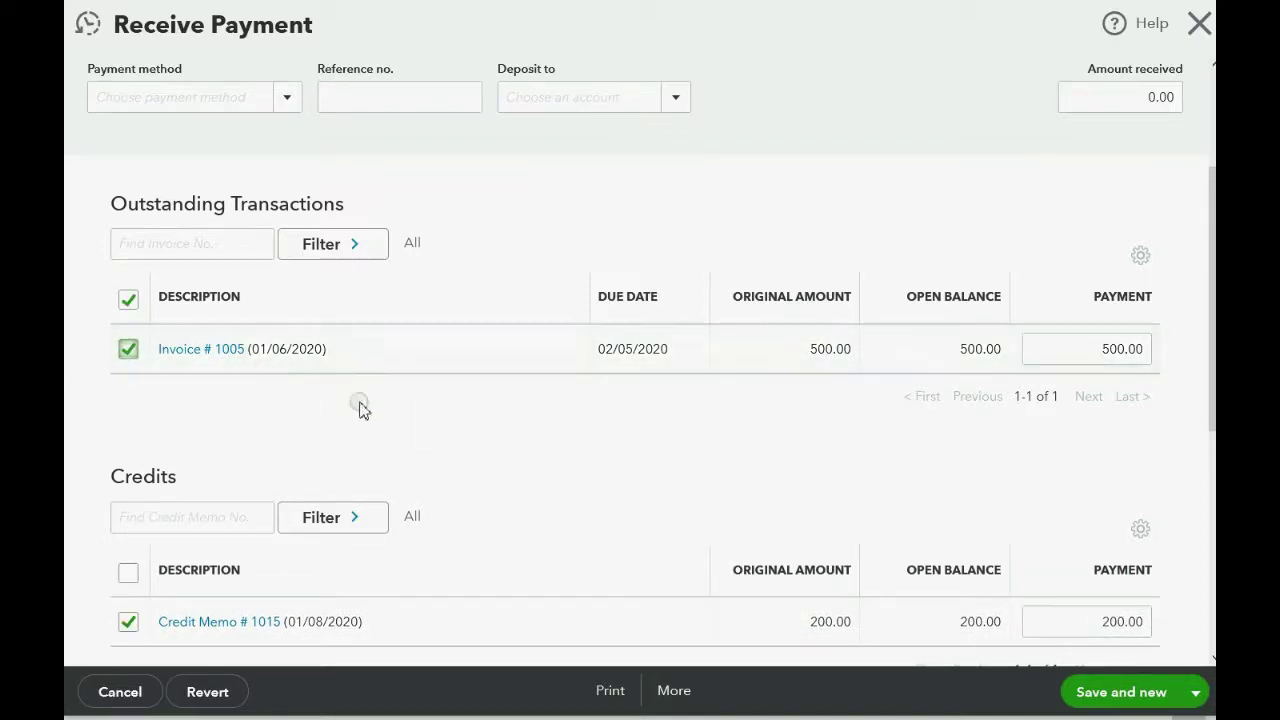
scroll(234, 449, down, 2)
scroll(232, 453, up, 2)
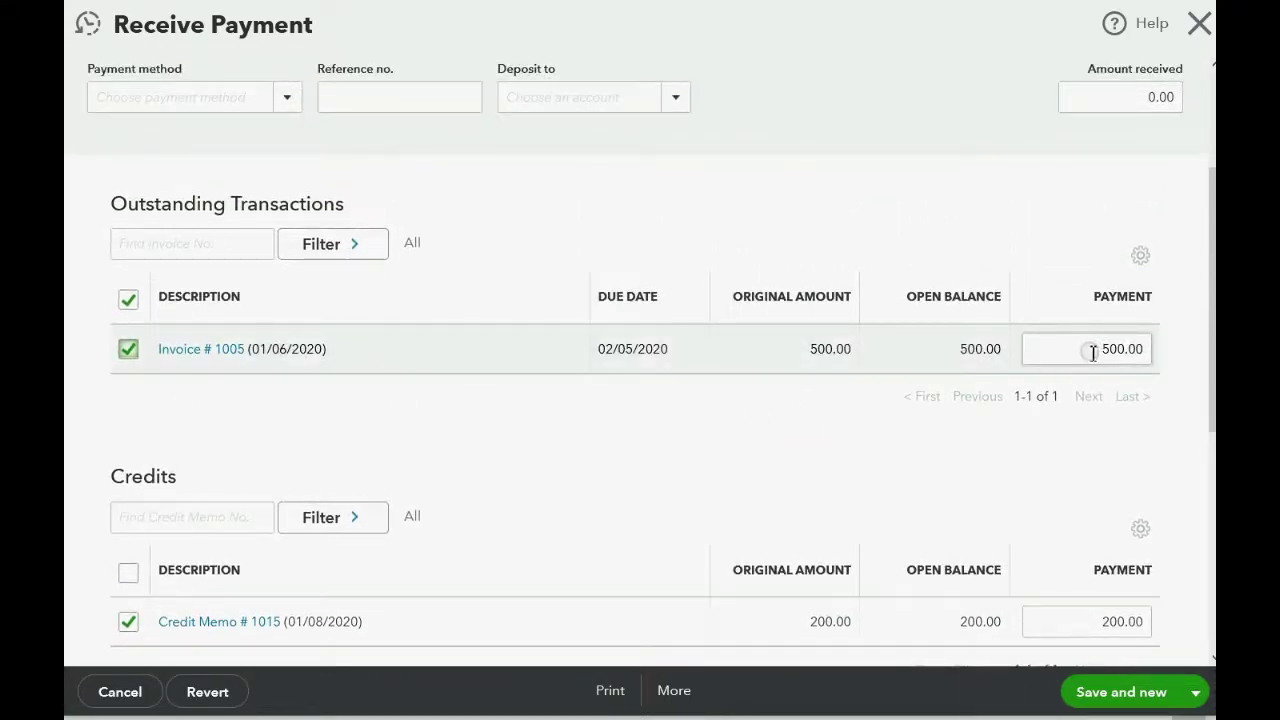
drag(1091, 351, 1166, 344)
text(2)
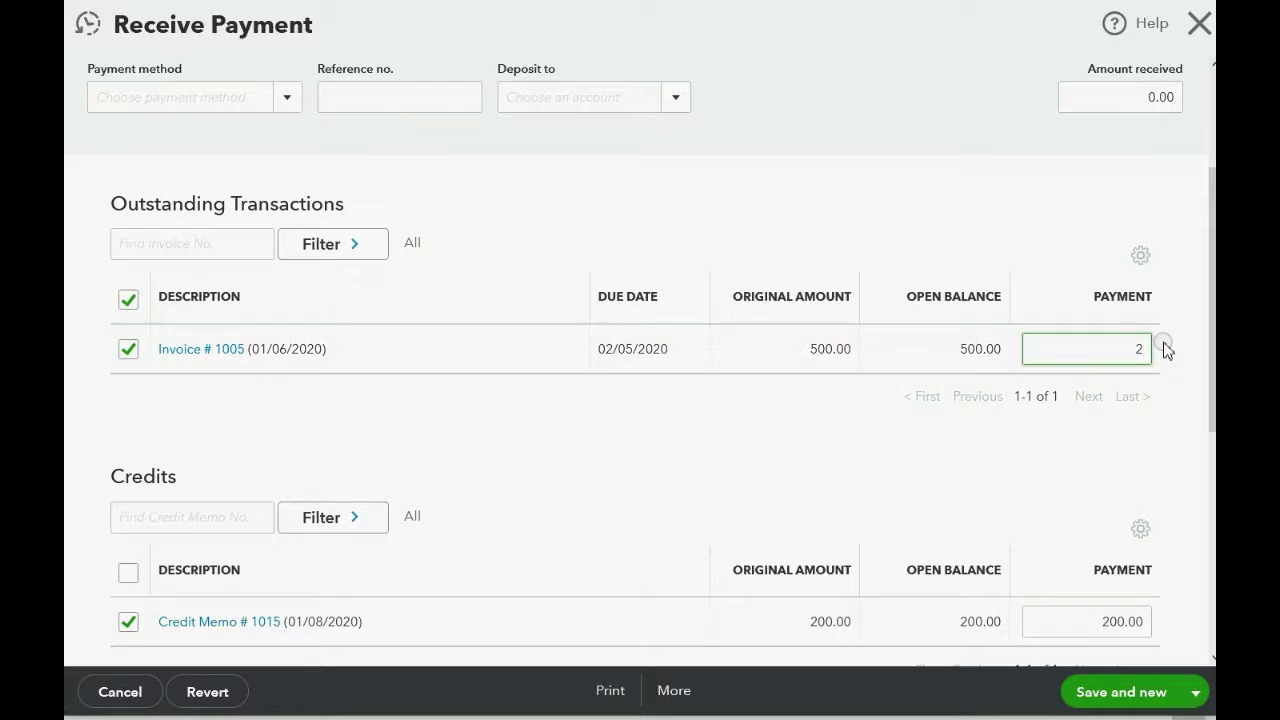
key(Tab)
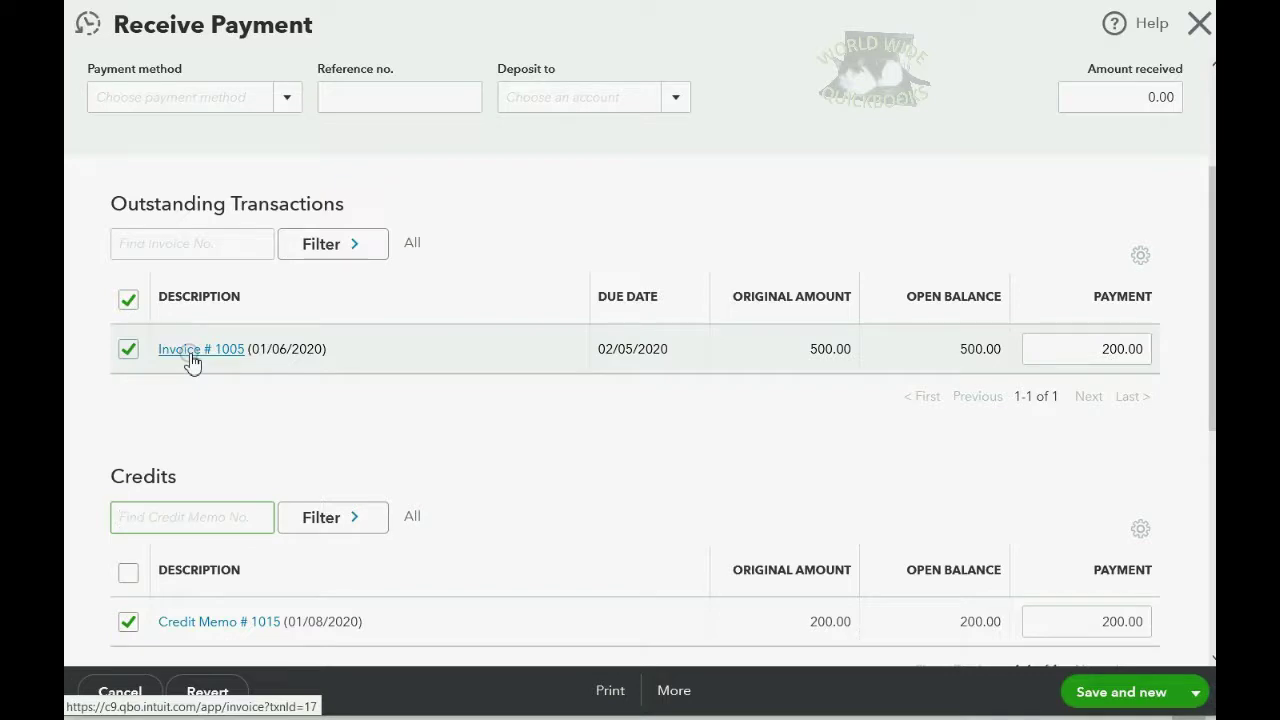
click(1198, 24)
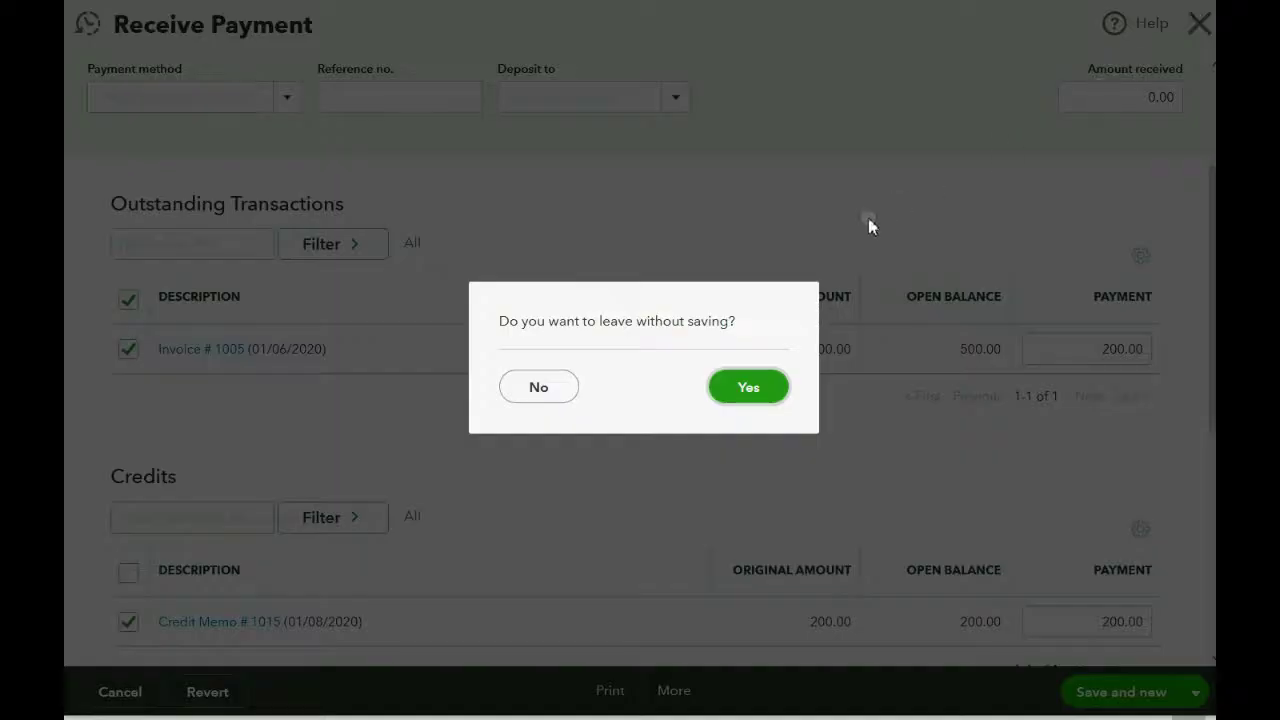
click(757, 390)
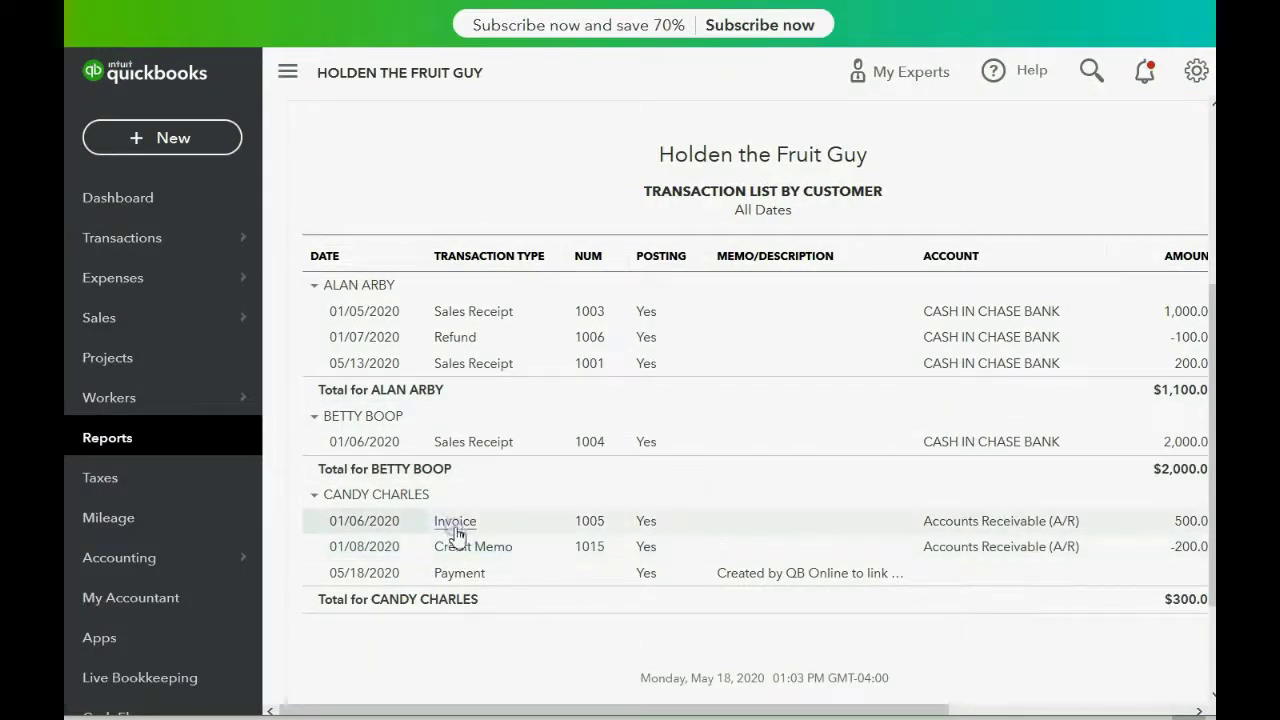
Open the custom Open Invoices report again and check the customer's open balance
click(117, 449)
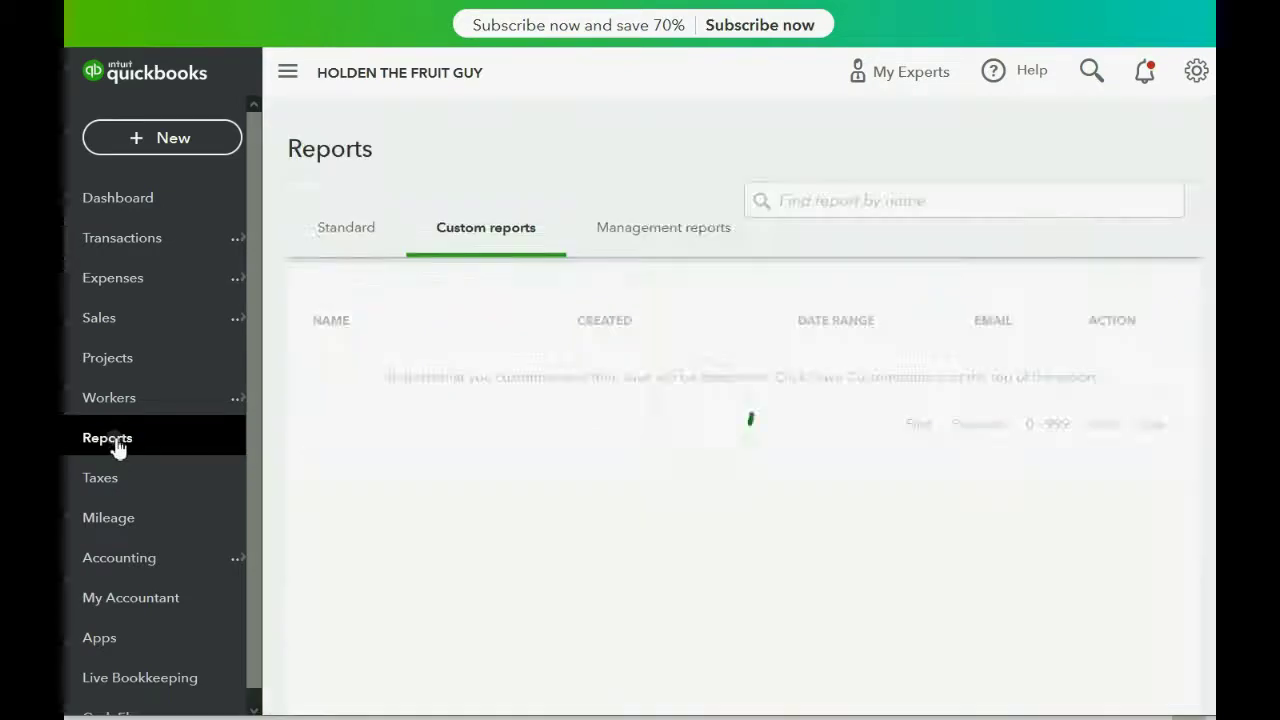
click(346, 548)
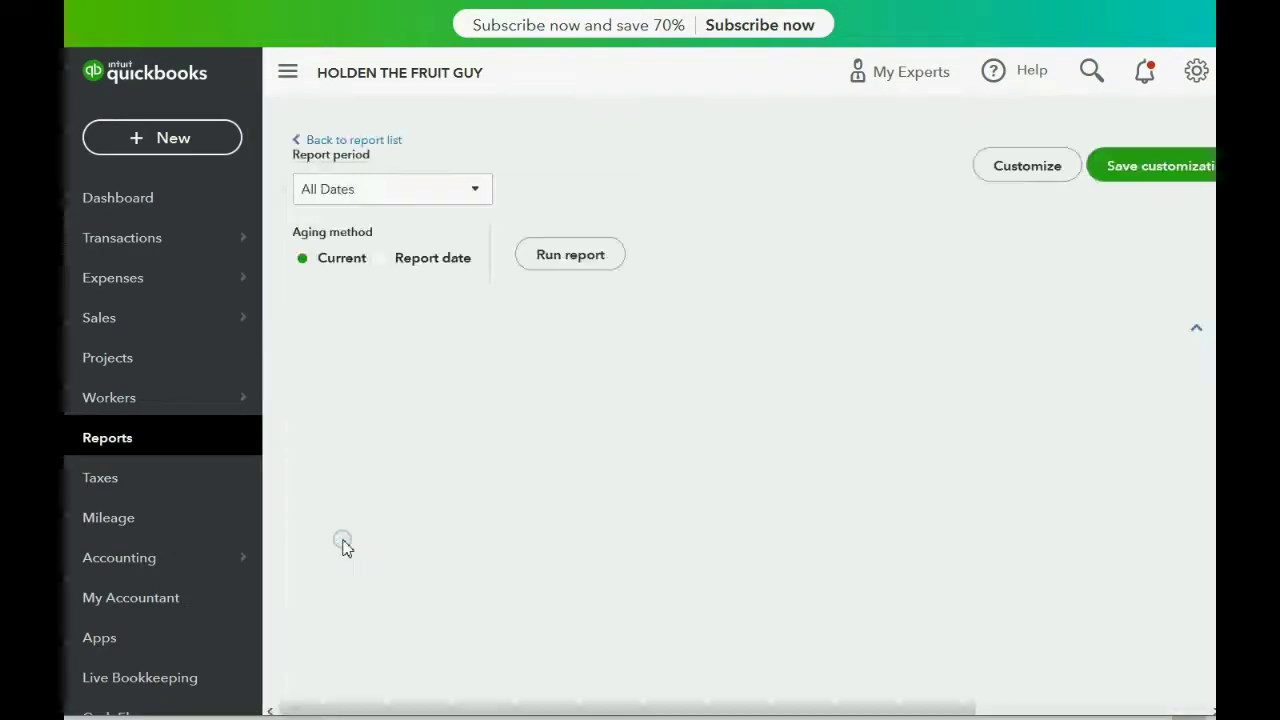
scroll(343, 535, down, 2)
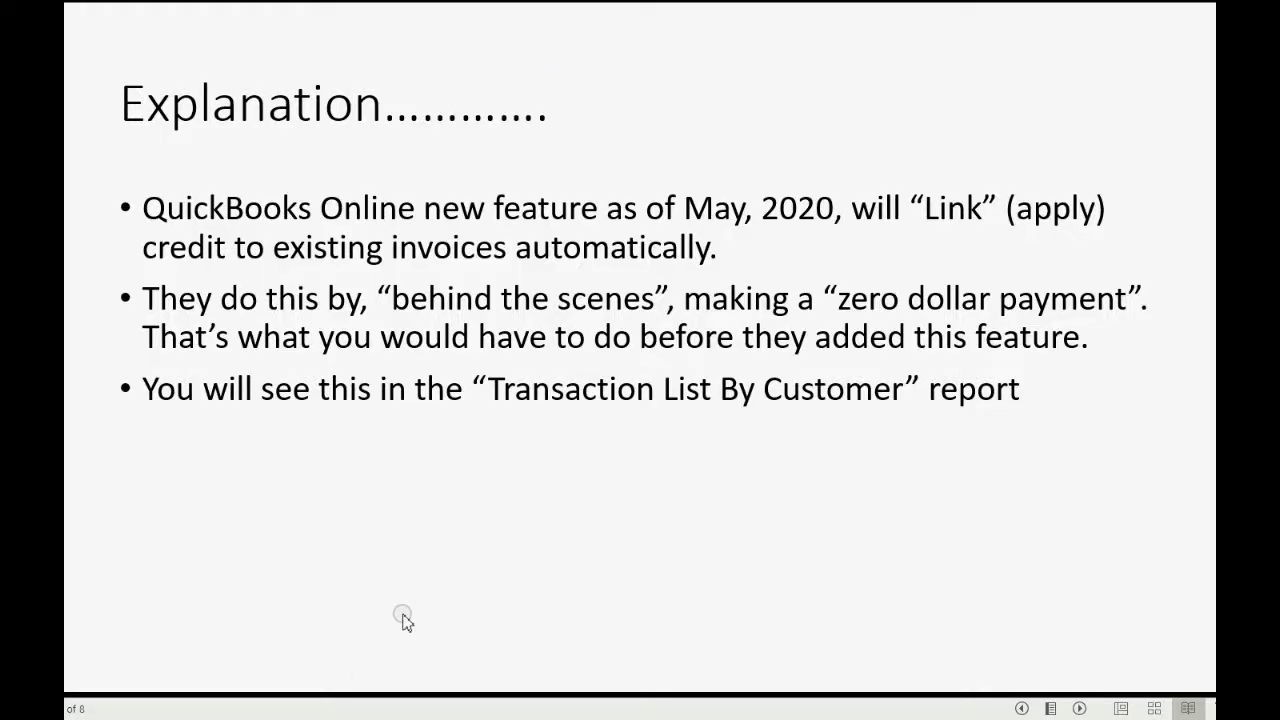
click(405, 621)
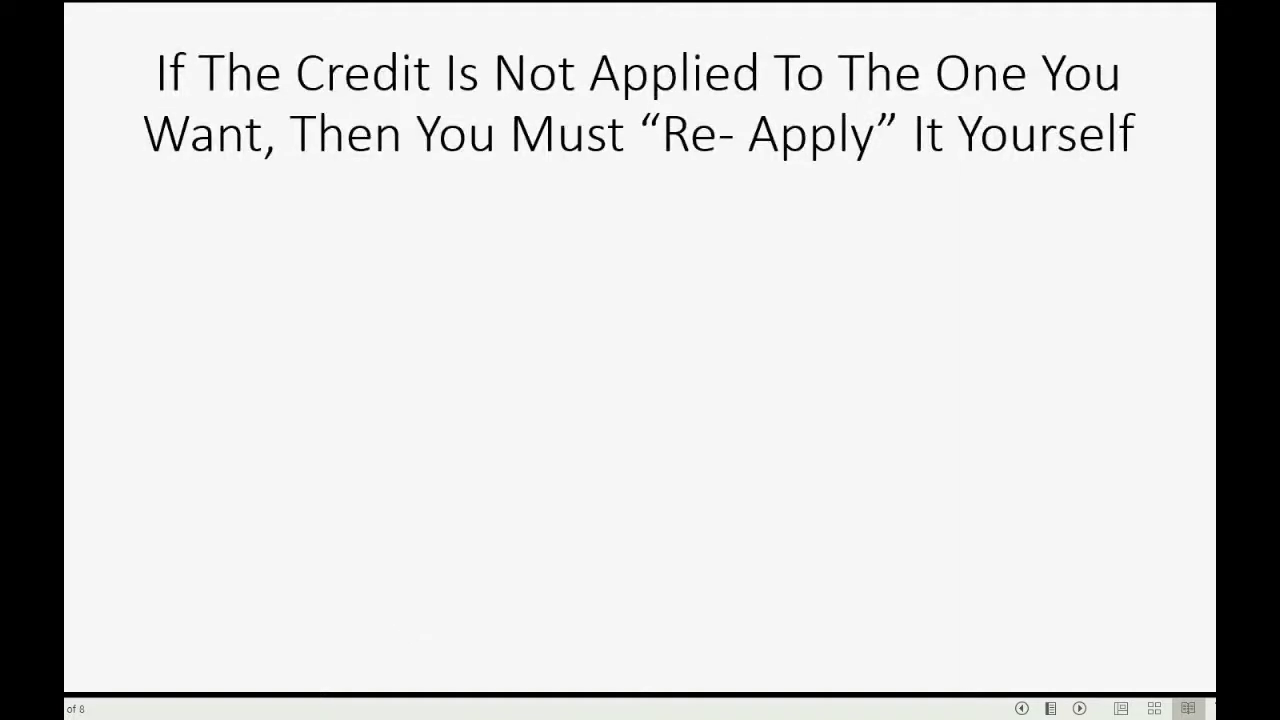
click(1088, 310)
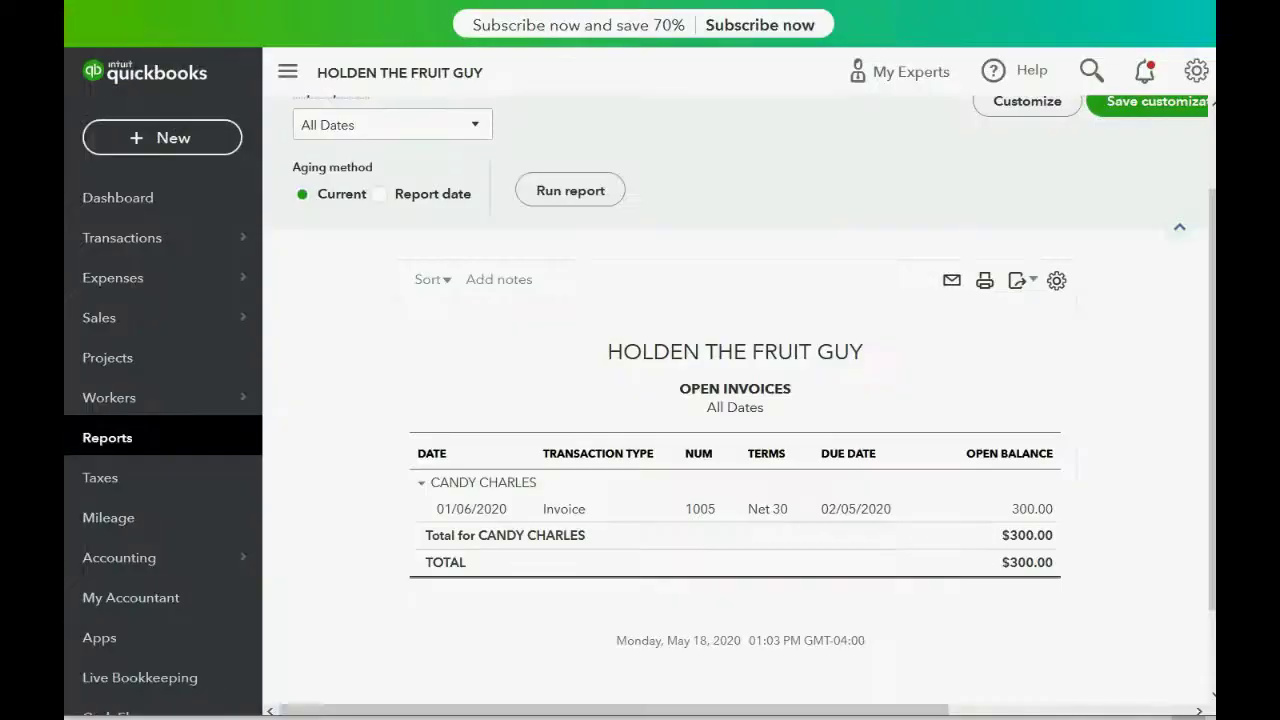
Open the customer's 05/18/2020 payment from the custom Transaction List by Customer report and review its linked invoice and credit memo
click(108, 445)
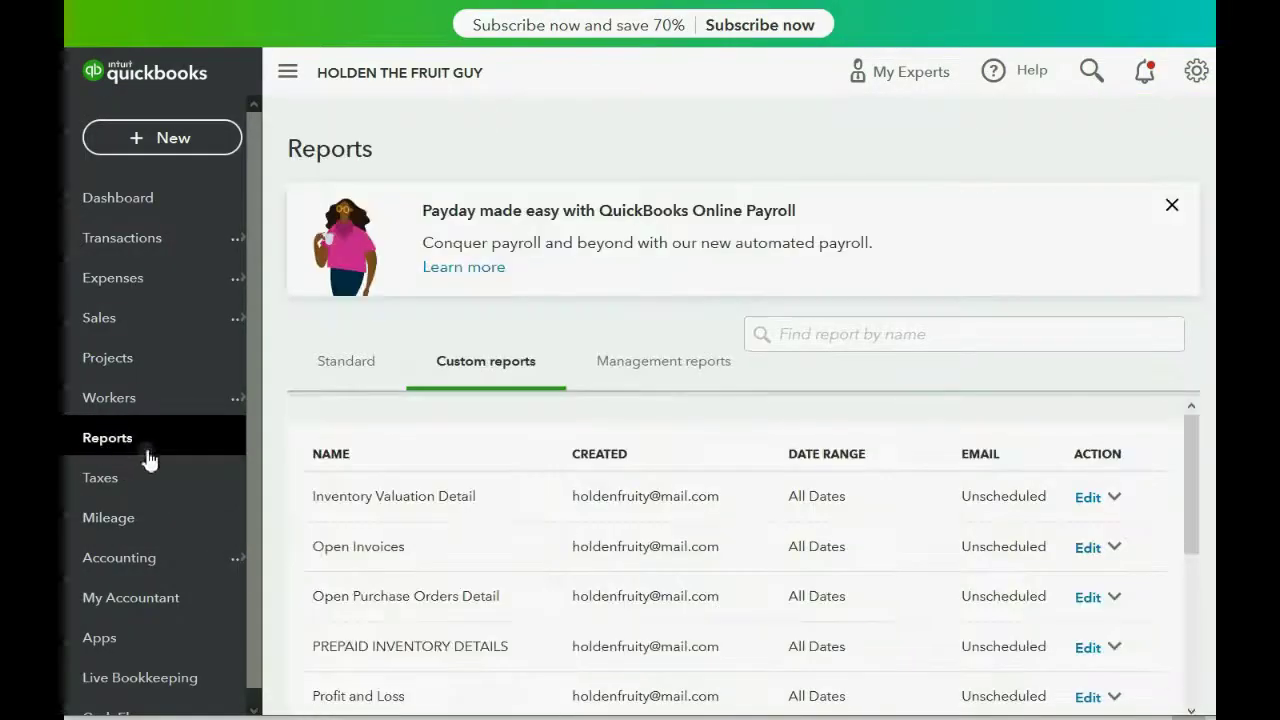
scroll(372, 594, down, 1)
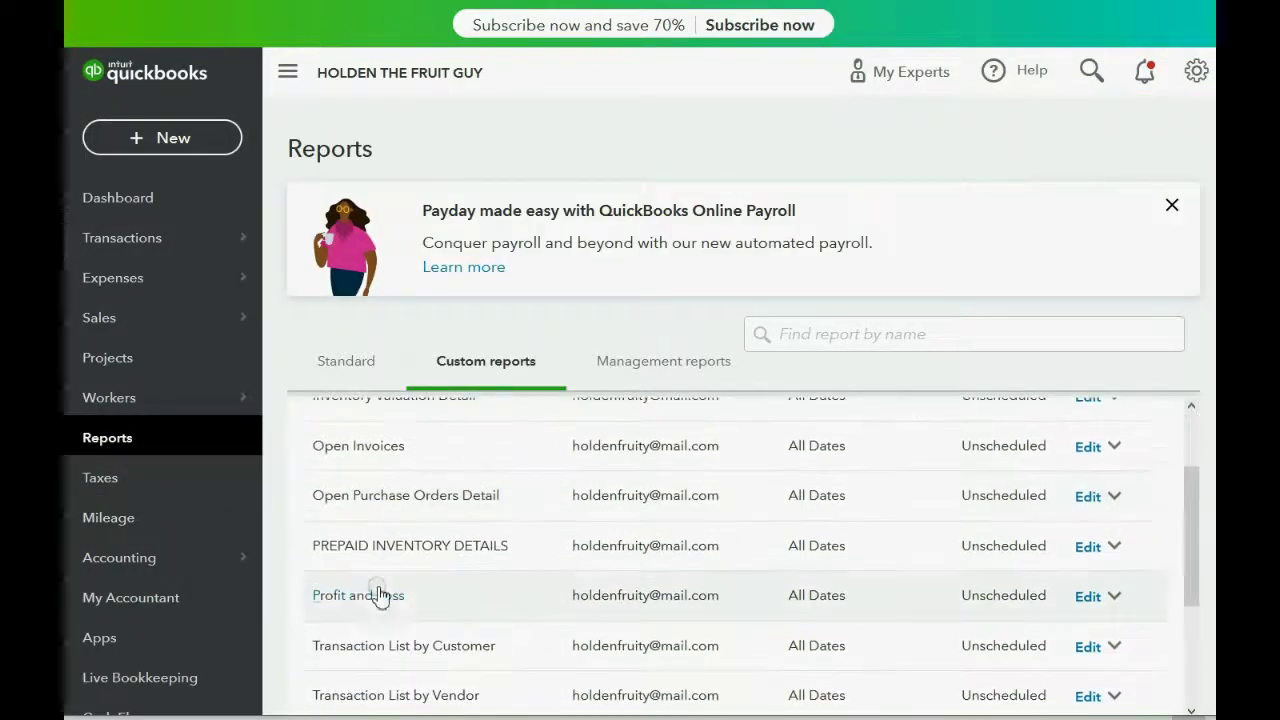
click(380, 646)
scroll(390, 630, down, 1)
scroll(397, 614, down, 3)
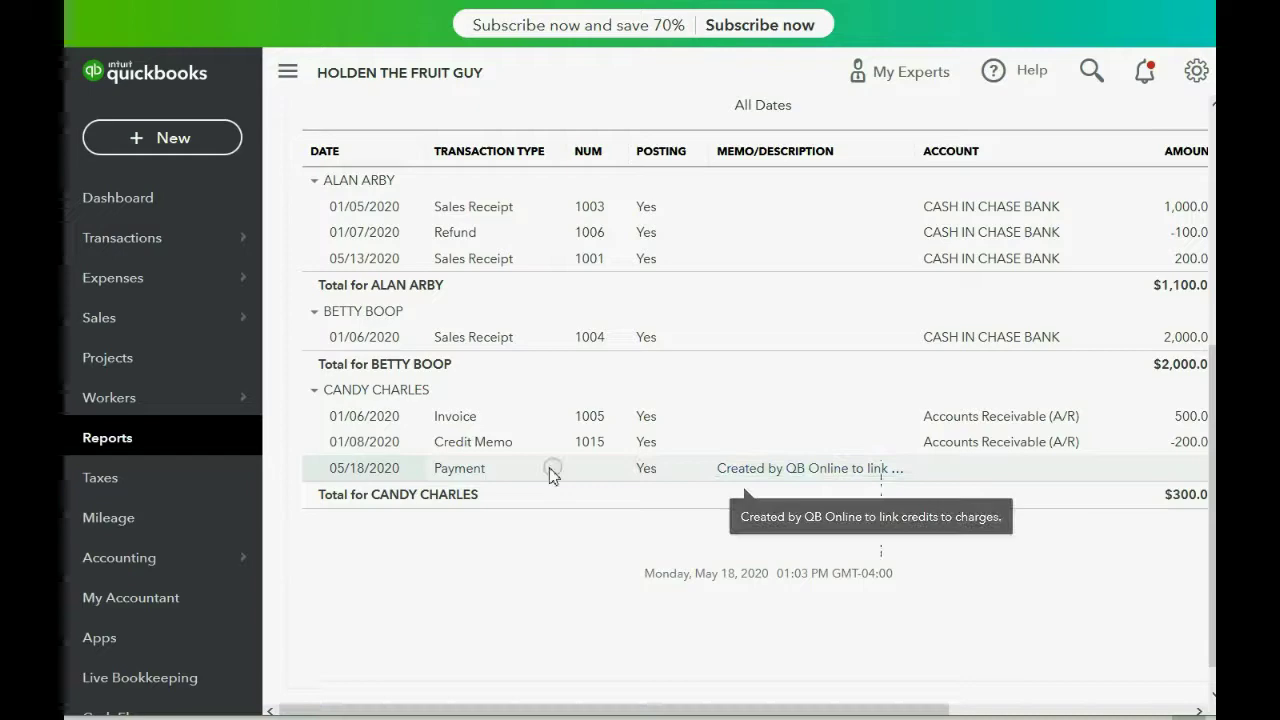
double_click(448, 470)
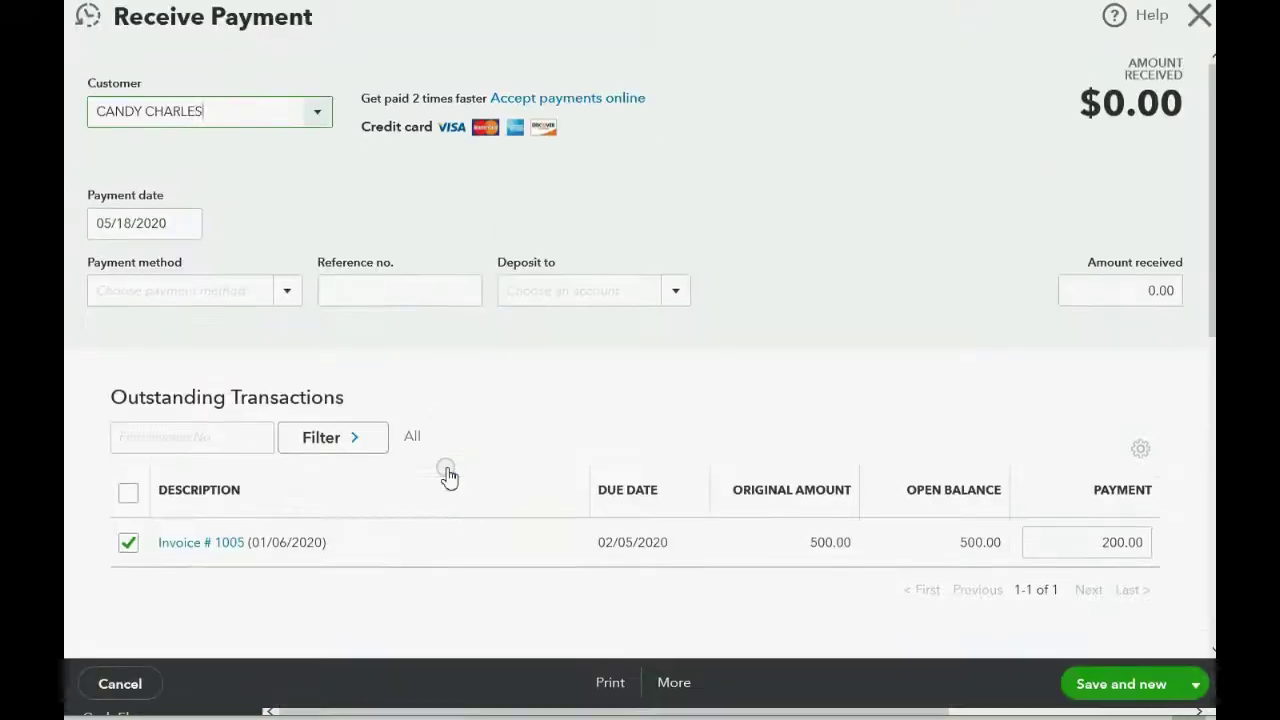
scroll(224, 495, down, 2)
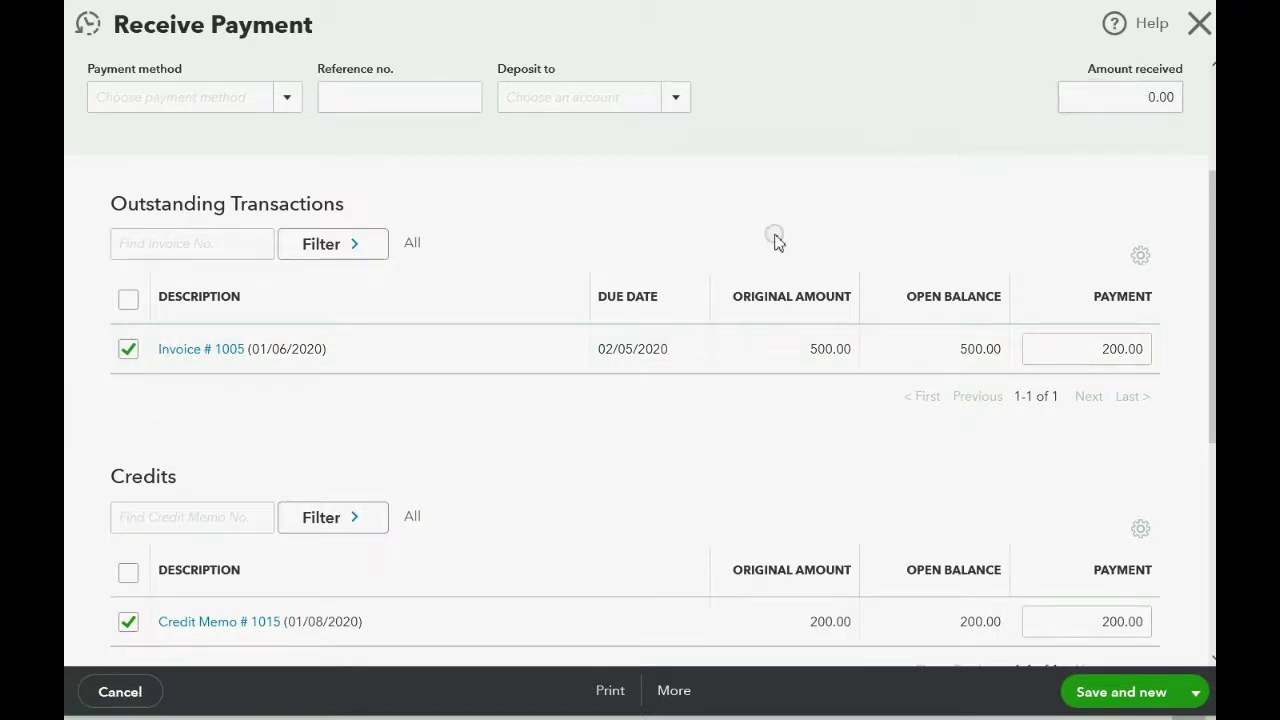
scroll(771, 240, up, 2)
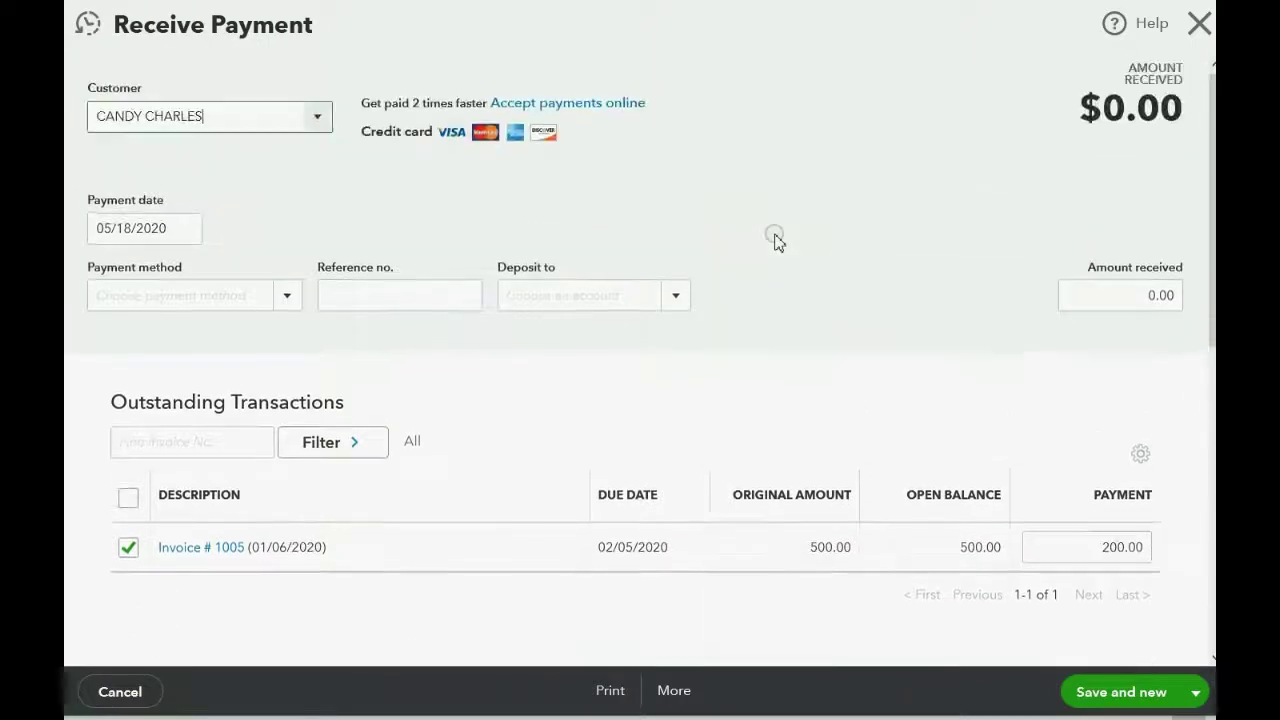
Set the payment date to 01/08/2020, save the change to the linked transaction, and close the payment
click(185, 236)
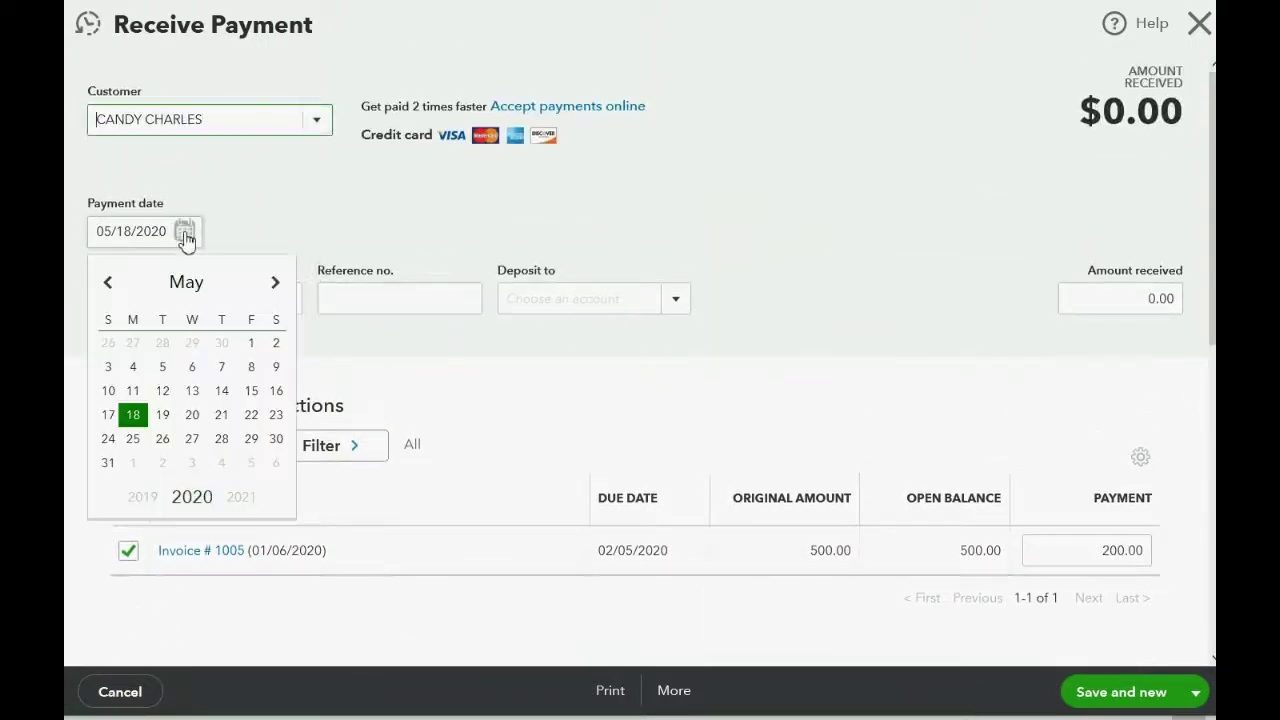
click(107, 286)
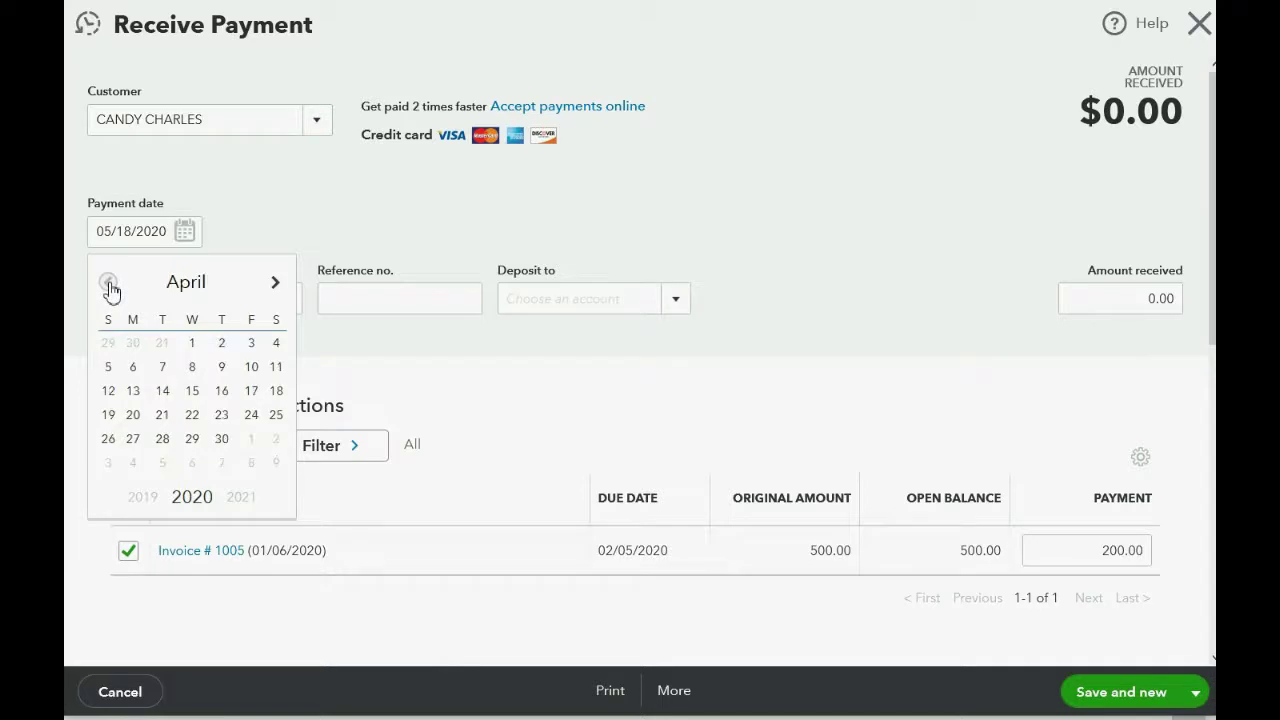
click(109, 286)
click(109, 286)
click(109, 286)
click(194, 369)
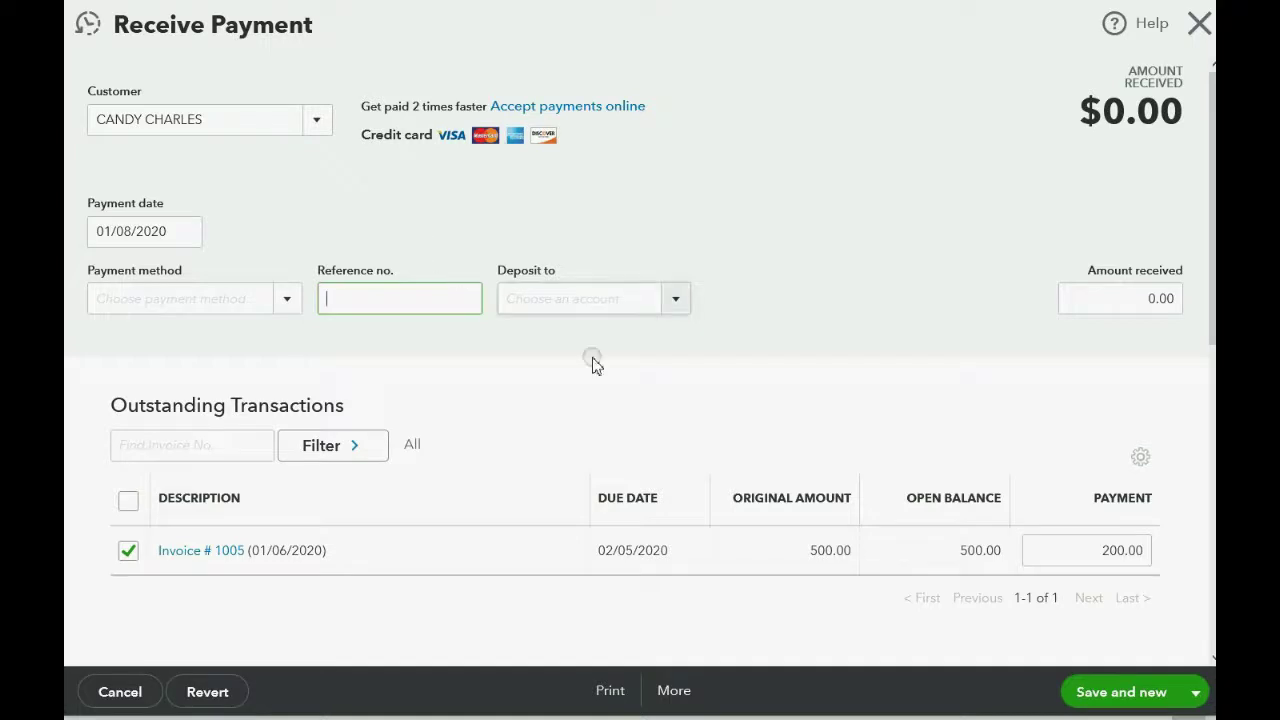
click(1093, 694)
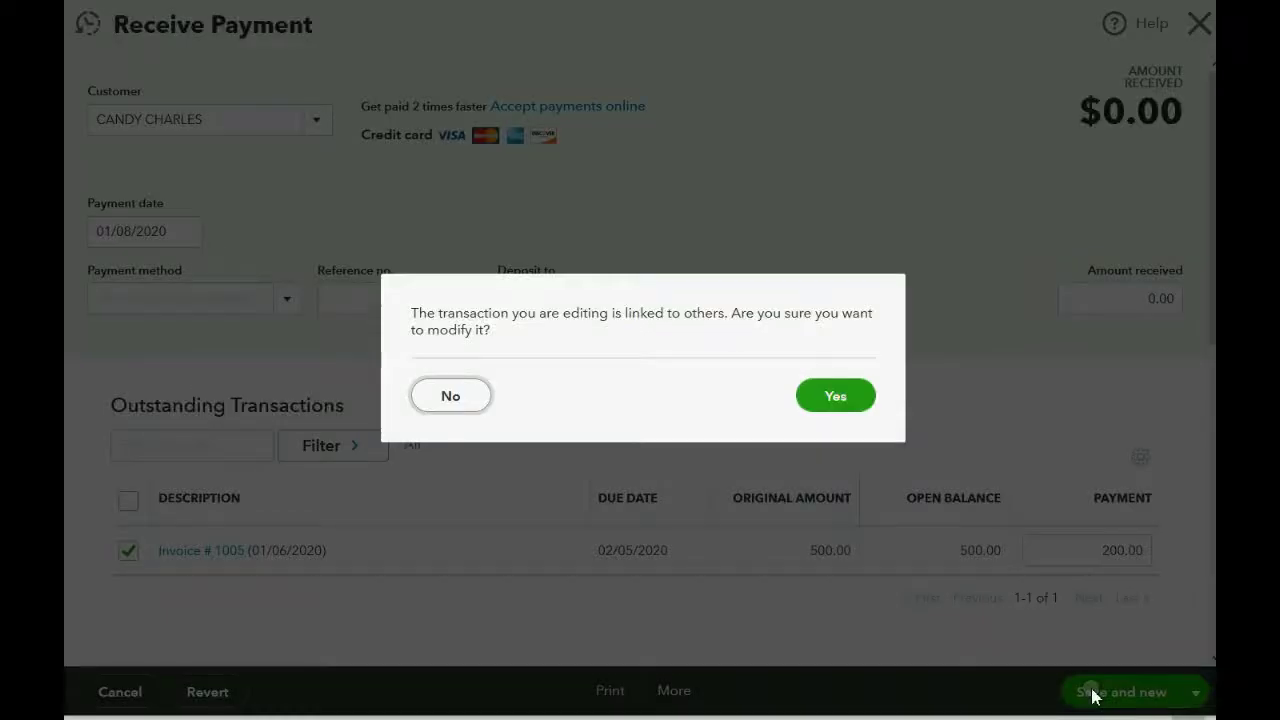
click(845, 404)
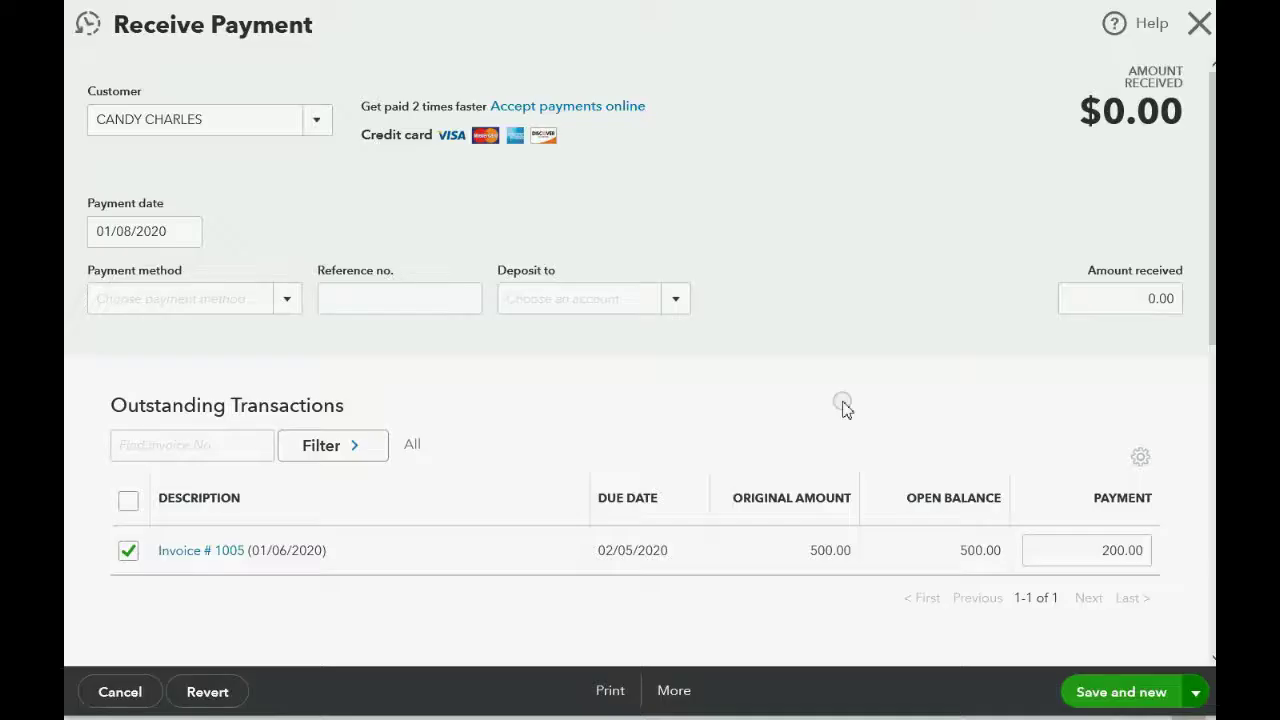
click(1199, 23)
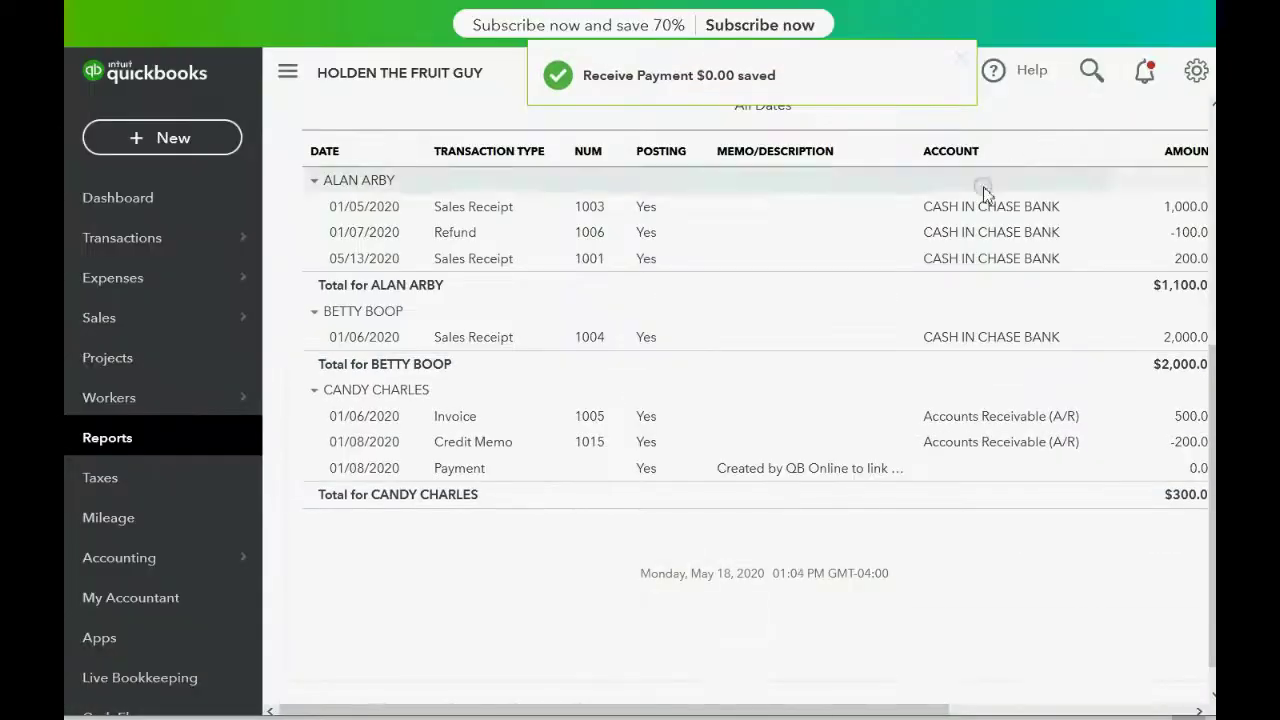